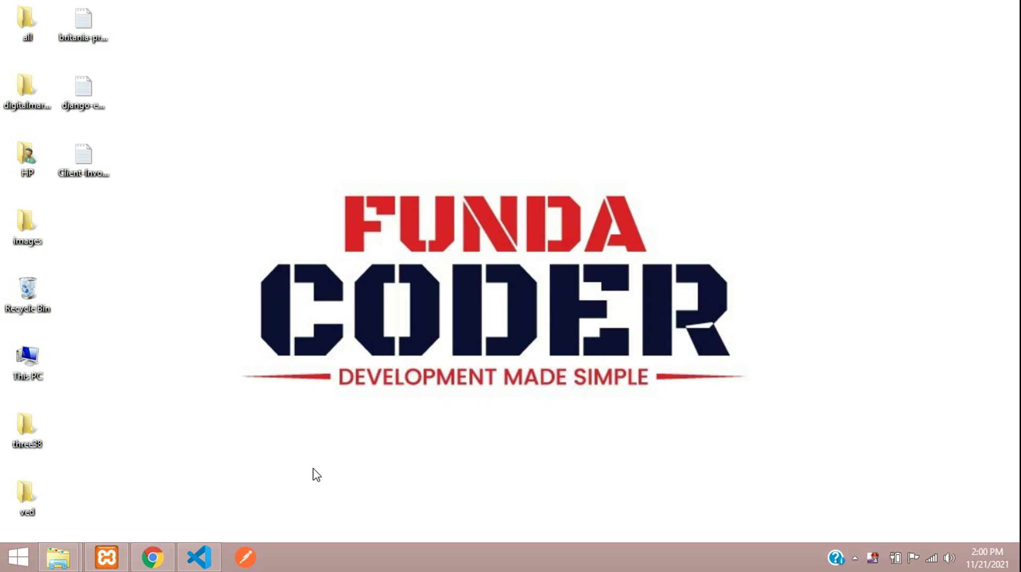
Restore the Chrome window showing the Funda of Web IT blog home page.
{"action": "left_click", "coordinate": [154, 557]}
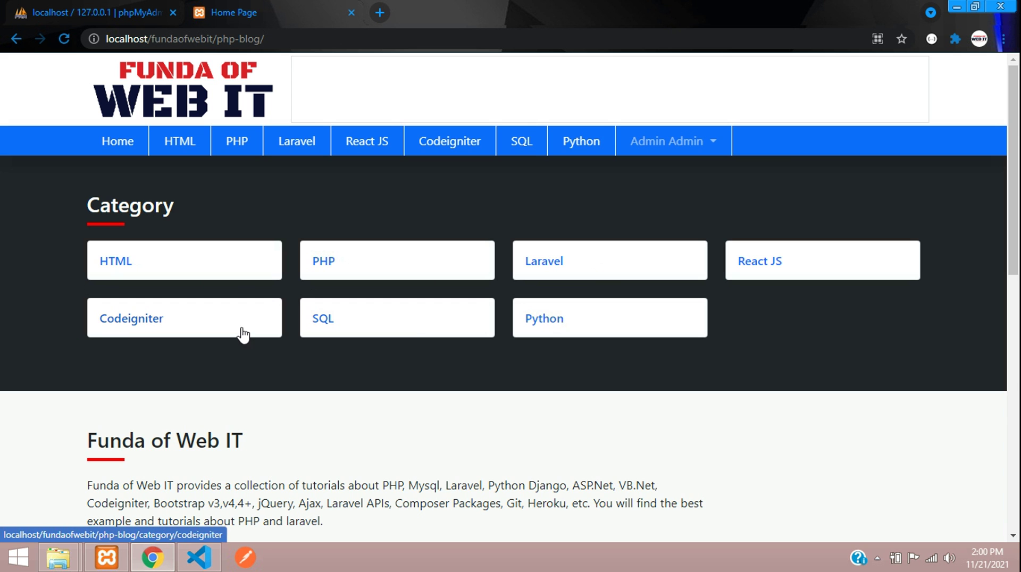
{"action": "scroll", "coordinate": [413, 369], "scroll_direction": "down", "scroll_amount": 4}
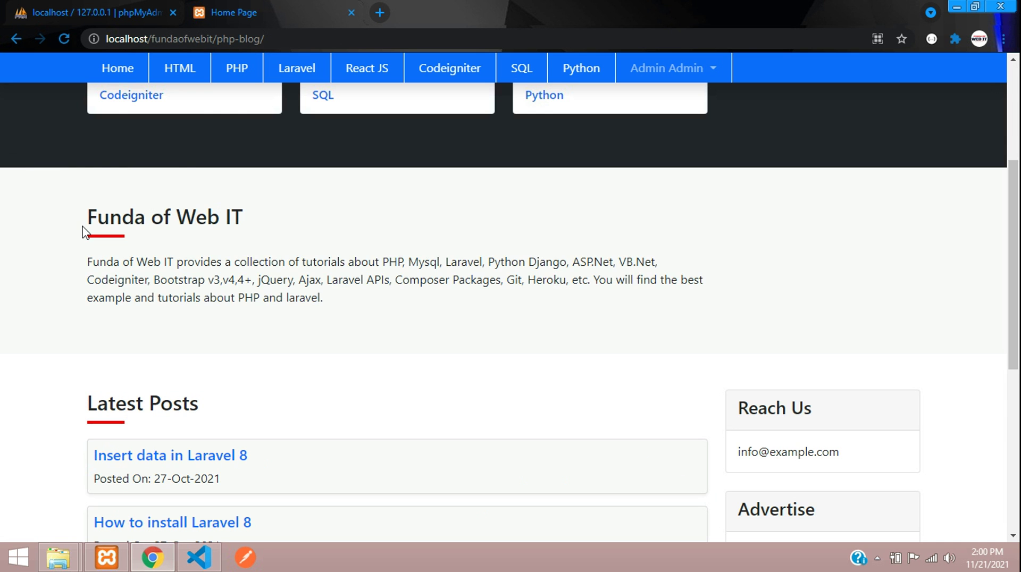
{"action": "left_click_drag", "start_coordinate": [83, 233], "coordinate": [357, 303]}
{"action": "left_click", "coordinate": [357, 303]}
{"action": "scroll", "coordinate": [285, 302], "scroll_direction": "up", "scroll_amount": 1}
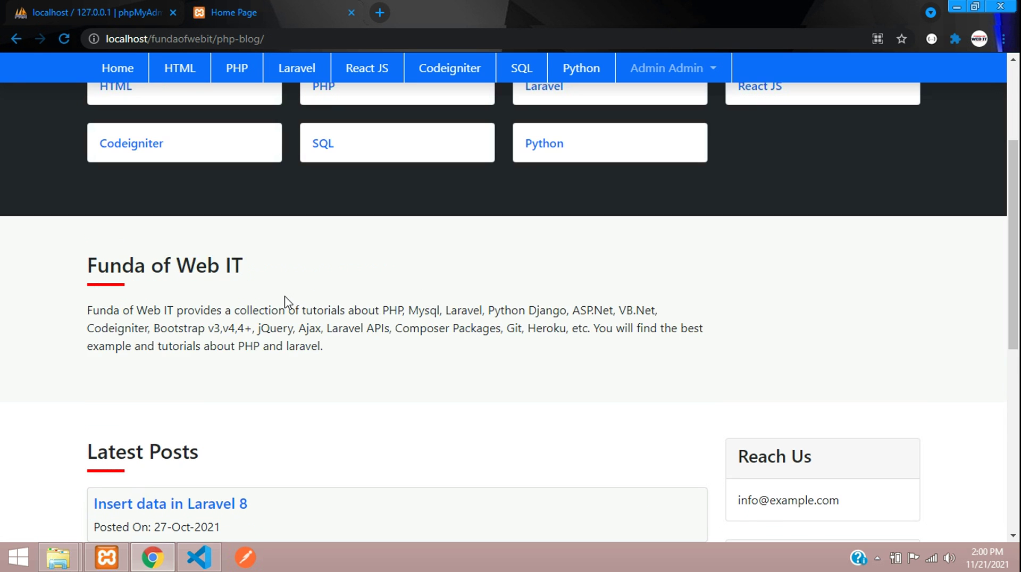
{"action": "scroll", "coordinate": [287, 367], "scroll_direction": "down", "scroll_amount": 3}
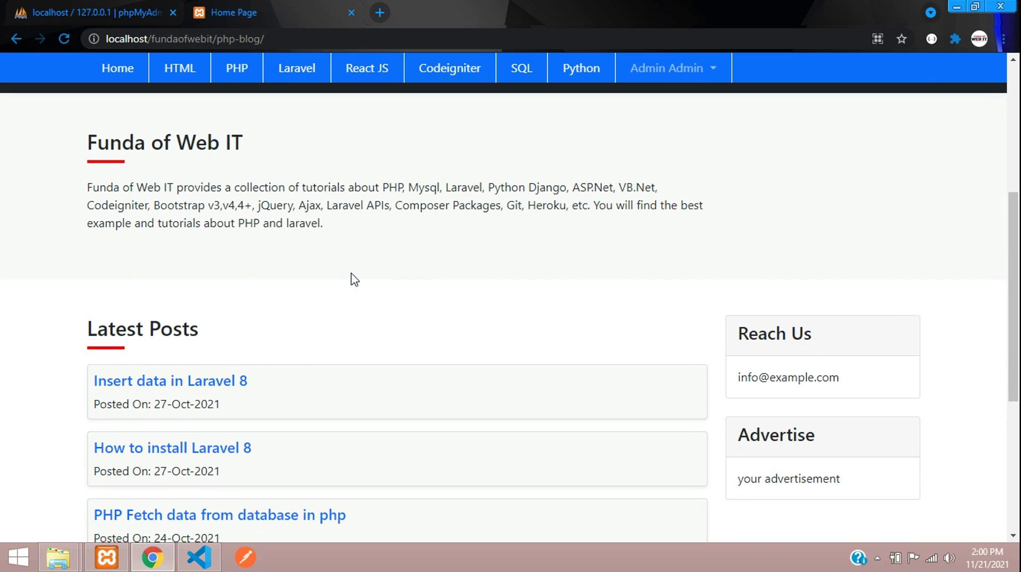
{"action": "scroll", "coordinate": [320, 245], "scroll_direction": "down", "scroll_amount": 4}
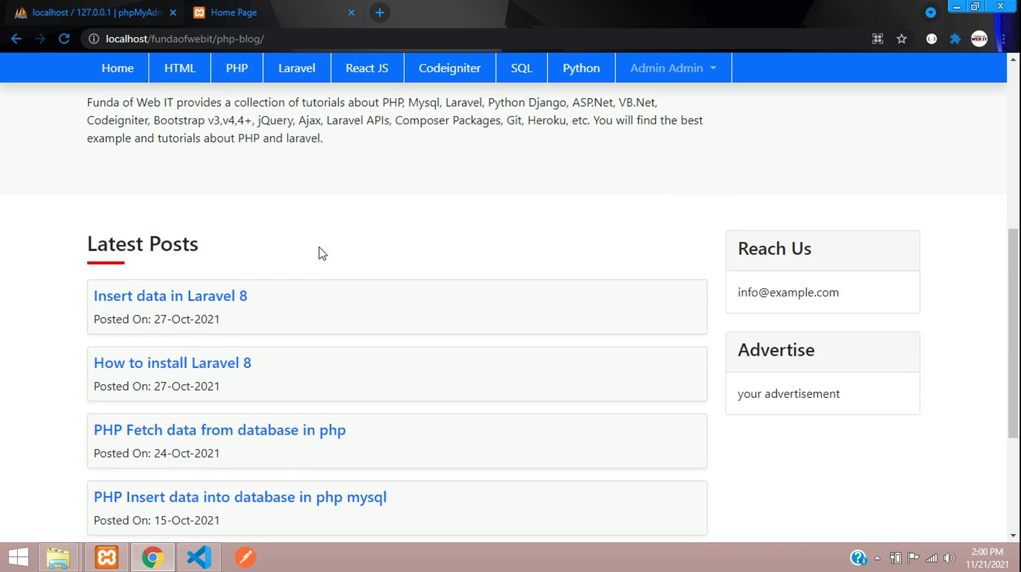
{"action": "scroll", "coordinate": [691, 385], "scroll_direction": "up", "scroll_amount": 3}
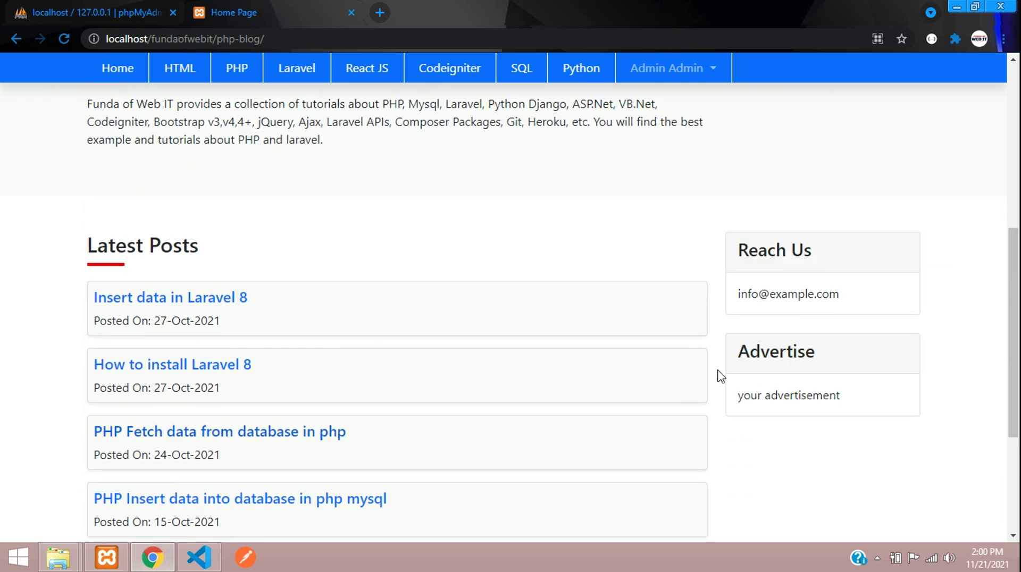
{"action": "left_click_drag", "start_coordinate": [738, 263], "coordinate": [850, 409]}
{"action": "left_click", "coordinate": [887, 420]}
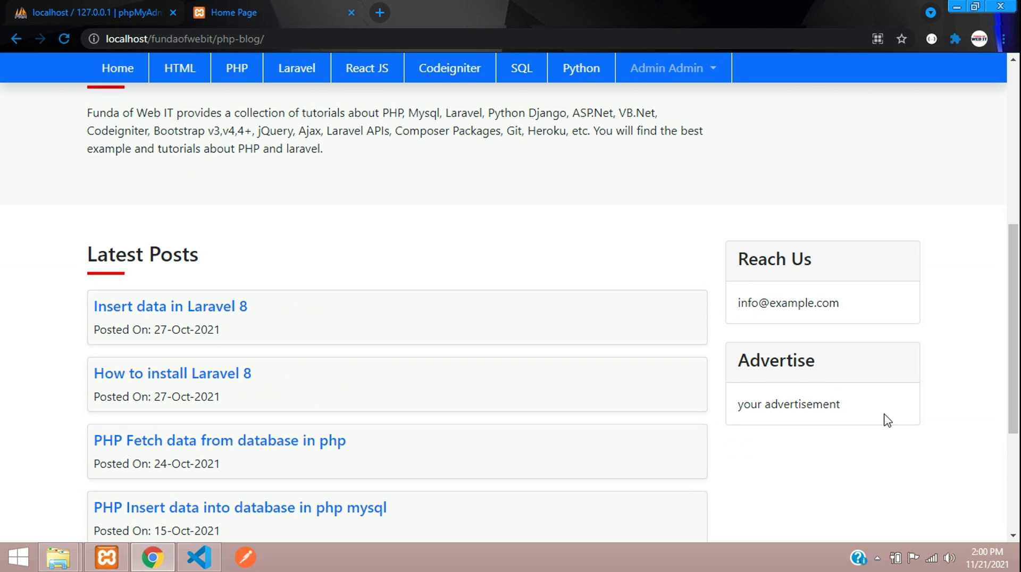
{"action": "scroll", "coordinate": [800, 414], "scroll_direction": "down", "scroll_amount": 4}
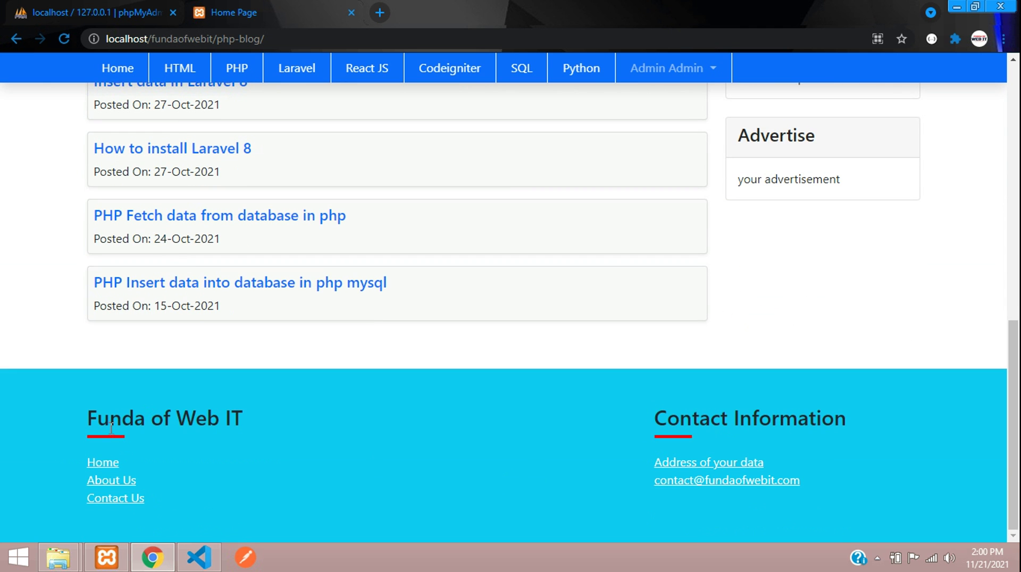
{"action": "left_click_drag", "start_coordinate": [111, 428], "coordinate": [838, 533]}
{"action": "left_click", "coordinate": [844, 500]}
{"action": "scroll", "coordinate": [369, 333], "scroll_direction": "up", "scroll_amount": 10}
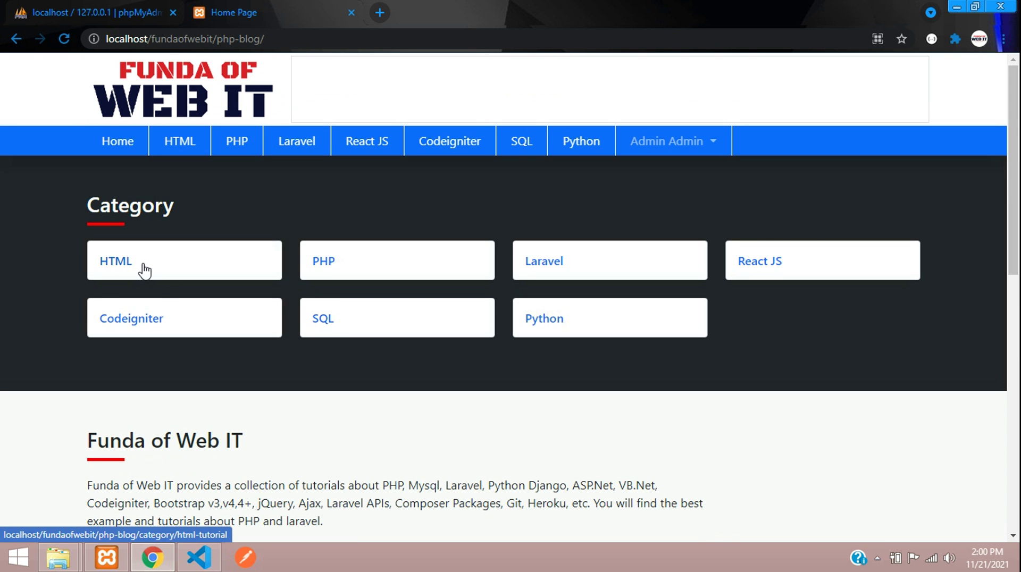
Visit the HTML category, return home, then open the PHP category's post list.
{"action": "left_click", "coordinate": [144, 271]}
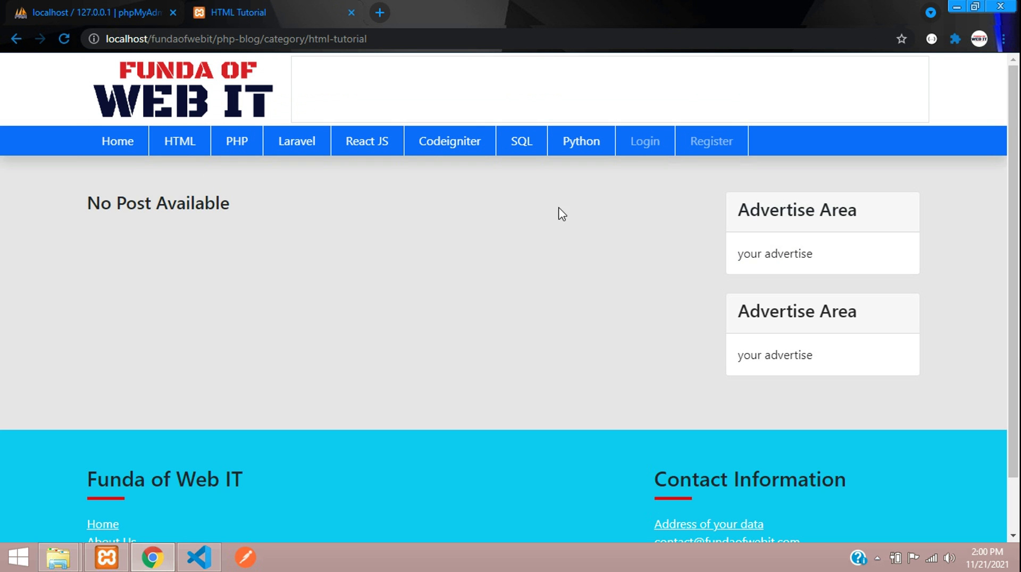
{"action": "left_click", "coordinate": [16, 38]}
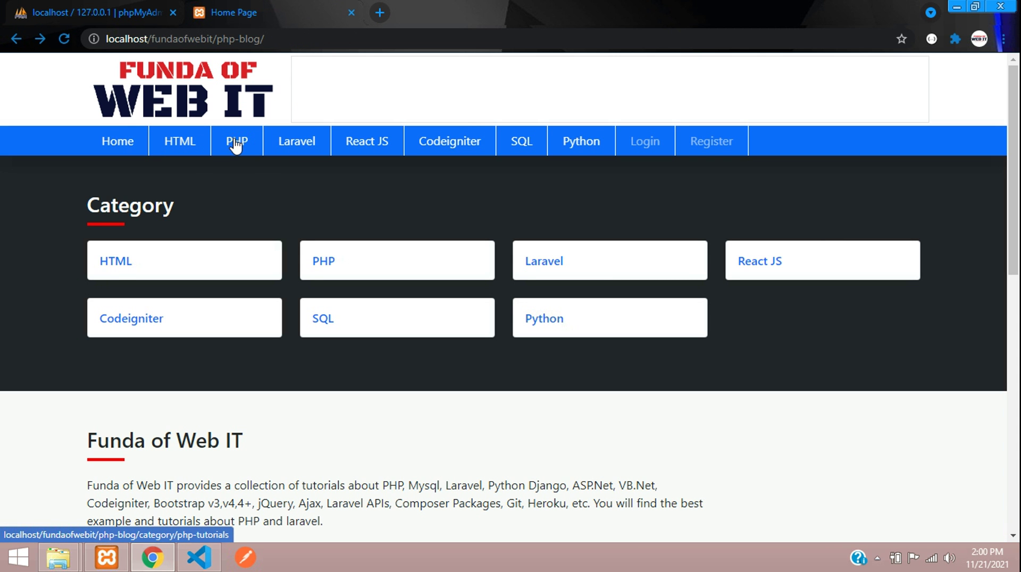
{"action": "left_click", "coordinate": [236, 145]}
{"action": "left_click", "coordinate": [170, 142]}
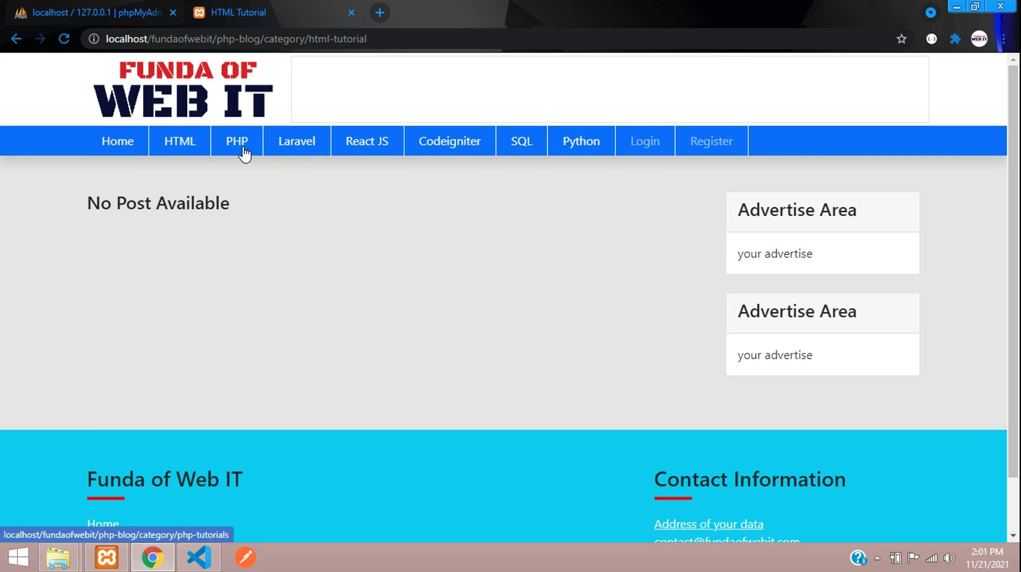
{"action": "left_click", "coordinate": [242, 151]}
Open the 'PHP Insert data into database in php mysql' post and scroll through its tutorial.
{"action": "left_click_drag", "start_coordinate": [32, 216], "coordinate": [370, 246]}
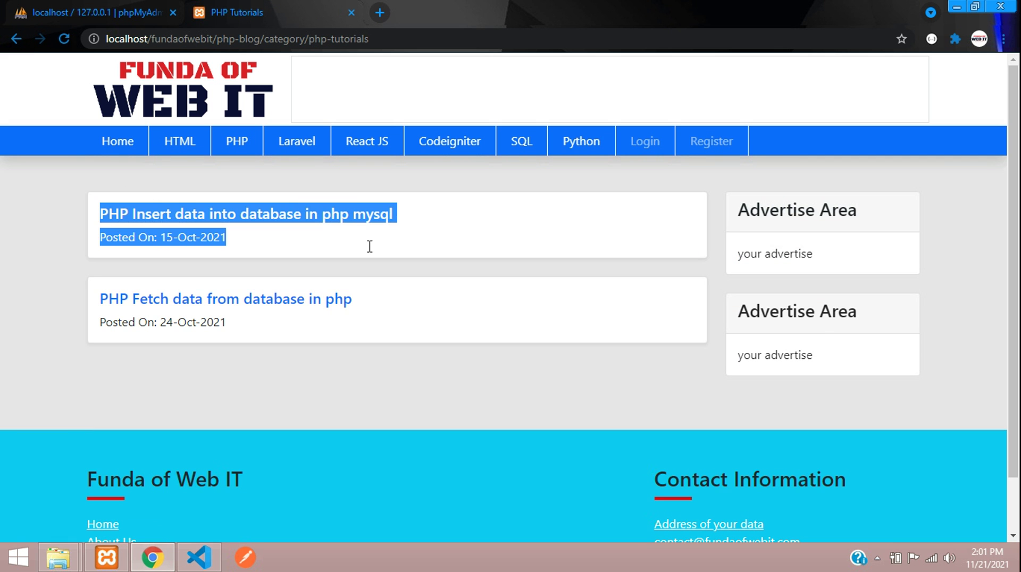
{"action": "left_click", "coordinate": [20, 247]}
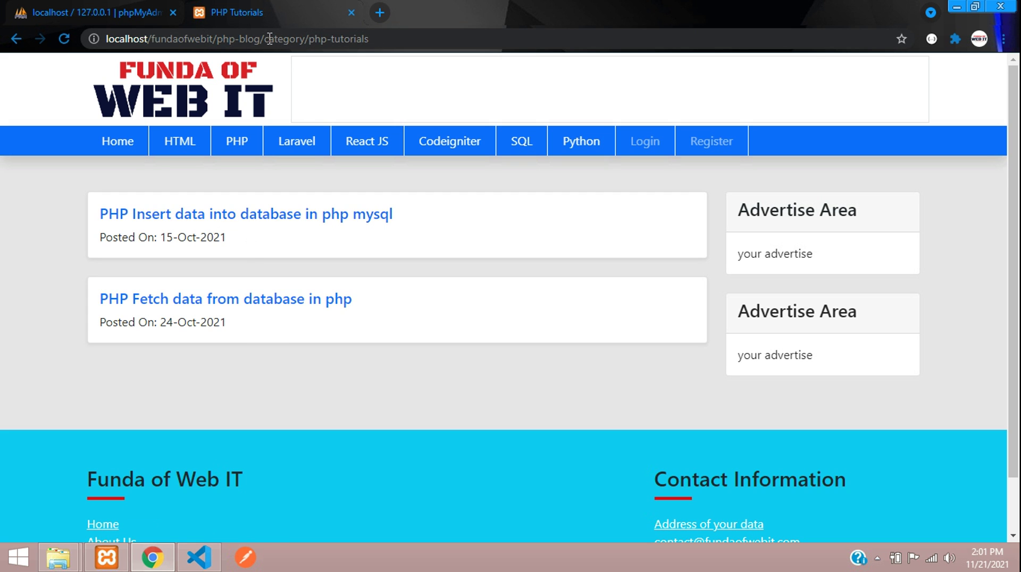
{"action": "mouse_move", "coordinate": [265, 39]}
{"action": "left_mouse_down"}
{"action": "mouse_move", "coordinate": [439, 32]}
{"action": "mouse_move", "coordinate": [283, 38]}
{"action": "left_mouse_up"}
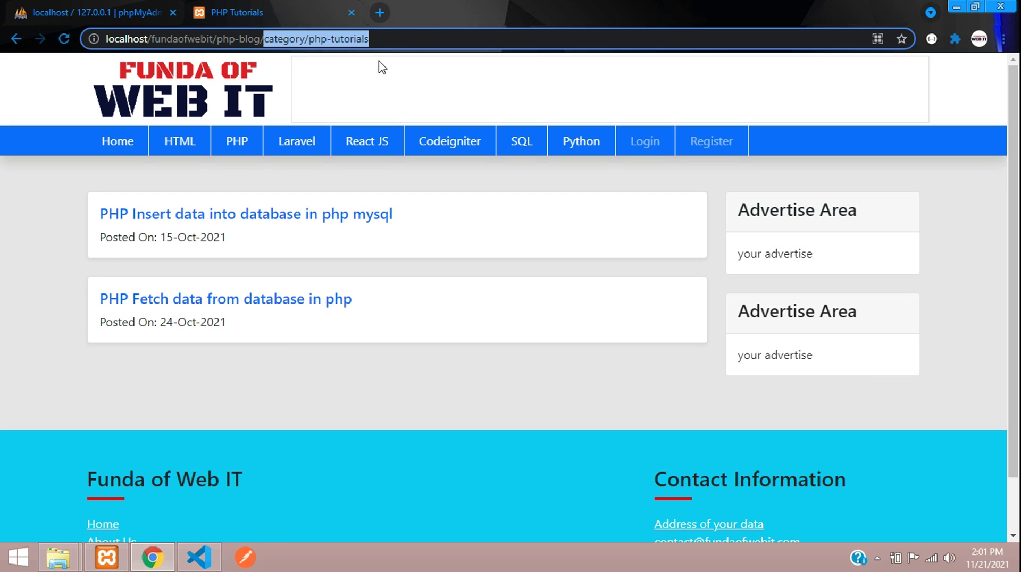
{"action": "left_click", "coordinate": [201, 218]}
{"action": "scroll", "coordinate": [206, 227], "scroll_direction": "down", "scroll_amount": 7}
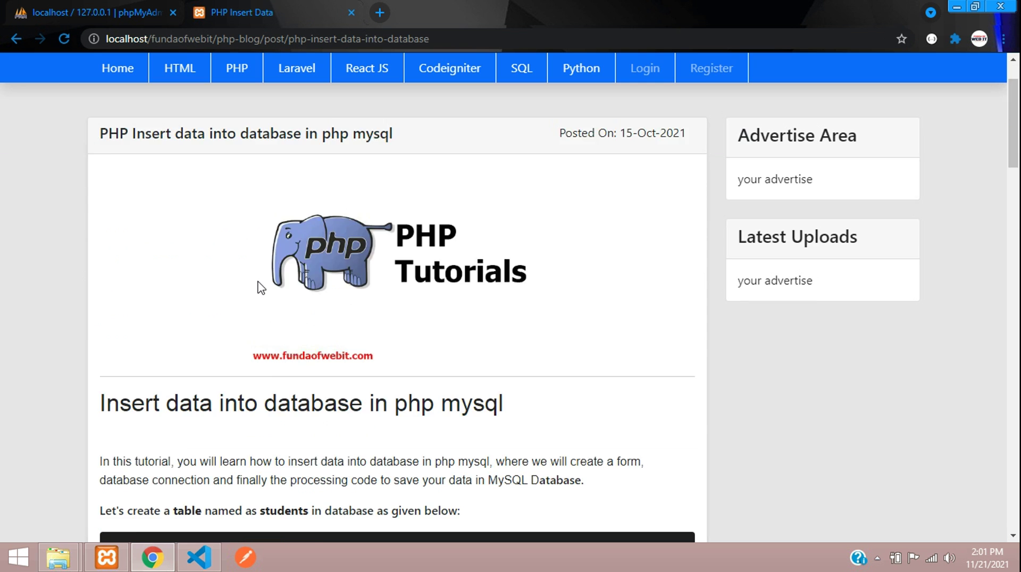
{"action": "left_click_drag", "start_coordinate": [106, 182], "coordinate": [223, 439]}
{"action": "scroll", "coordinate": [221, 391], "scroll_direction": "down", "scroll_amount": 1}
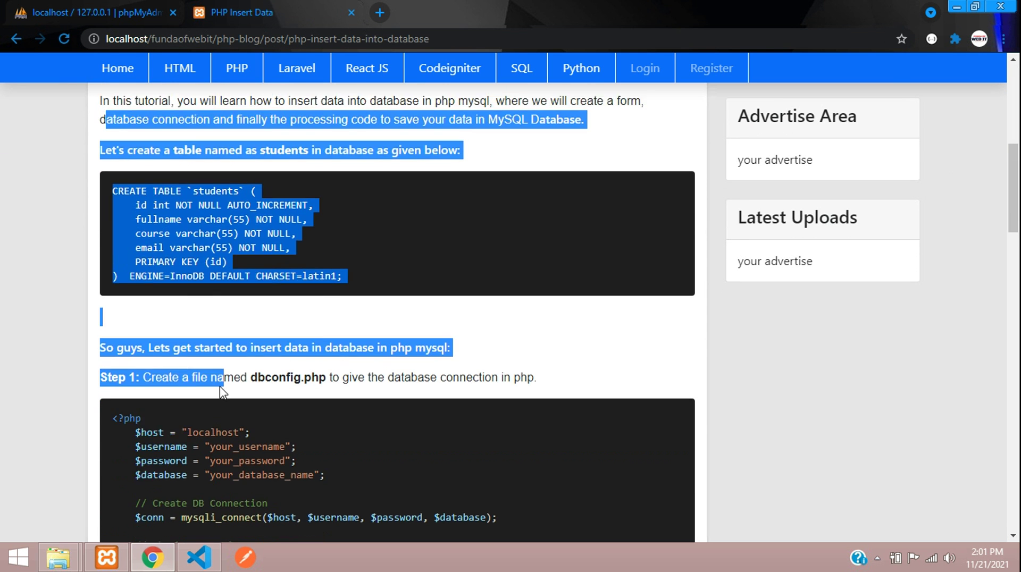
{"action": "scroll", "coordinate": [235, 403], "scroll_direction": "up", "scroll_amount": 8}
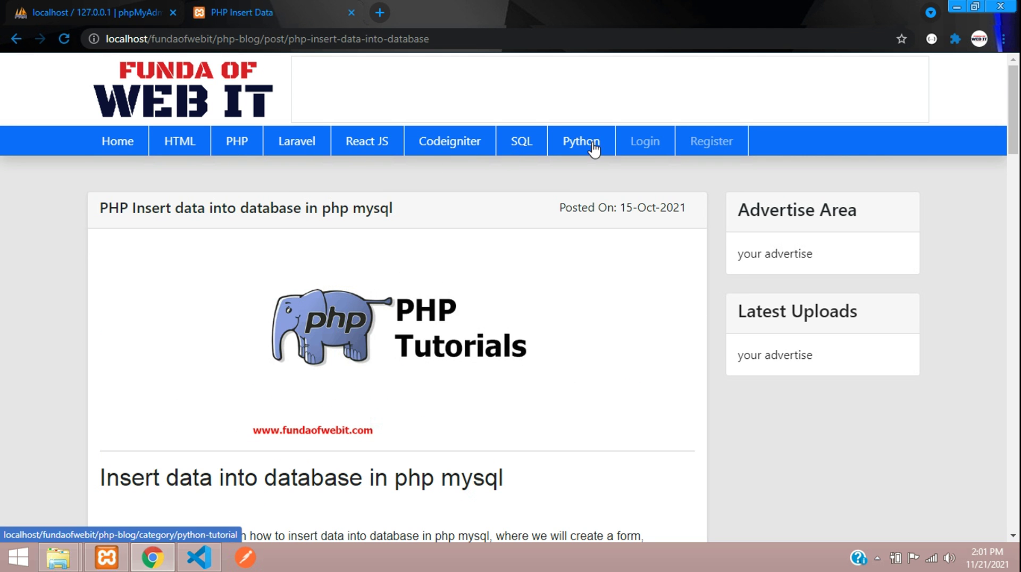
Look over the registration page's form.
{"action": "left_click", "coordinate": [699, 145]}
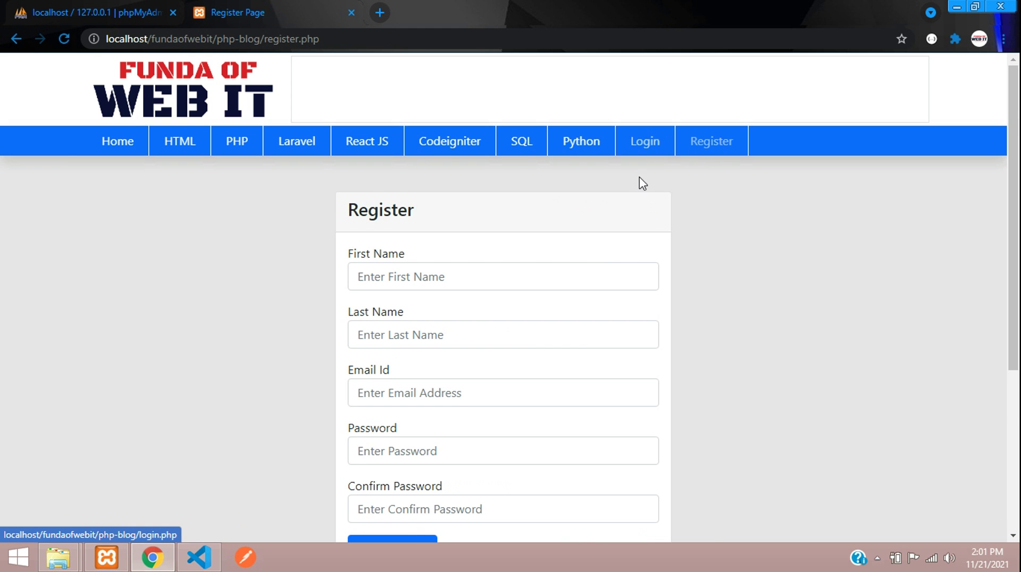
{"action": "scroll", "coordinate": [599, 230], "scroll_direction": "down", "scroll_amount": 1}
{"action": "scroll", "coordinate": [524, 239], "scroll_direction": "up", "scroll_amount": 1}
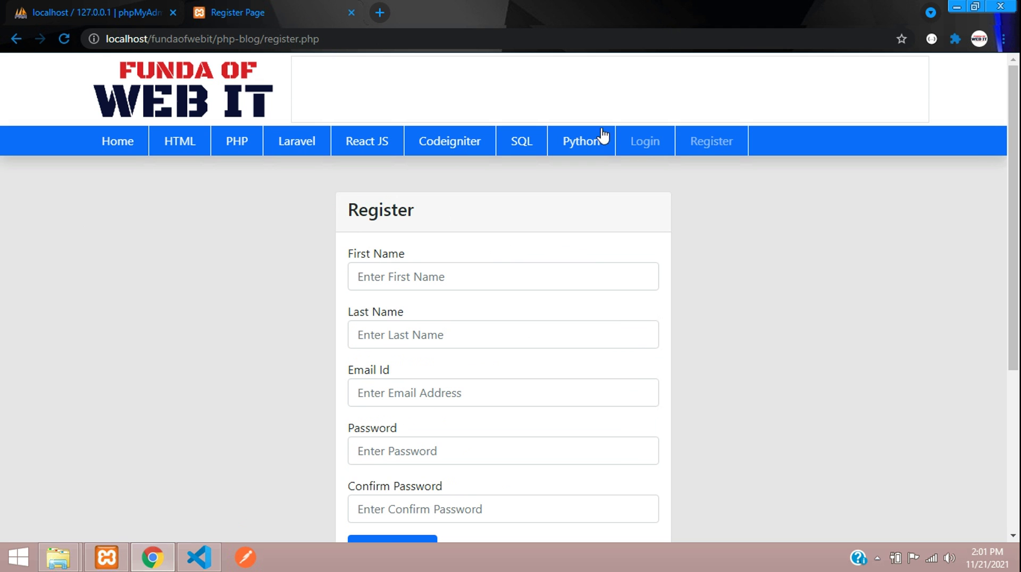
{"action": "left_click", "coordinate": [485, 277]}
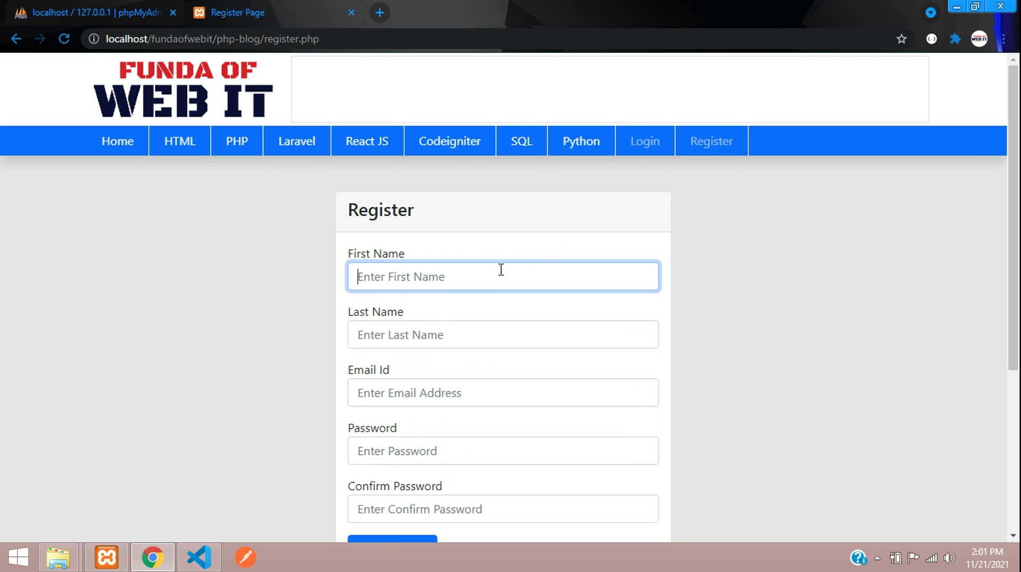
Log in on the login page with the admin account's e-mail and password.
{"action": "left_click", "coordinate": [638, 142]}
{"action": "left_click", "coordinate": [443, 278]}
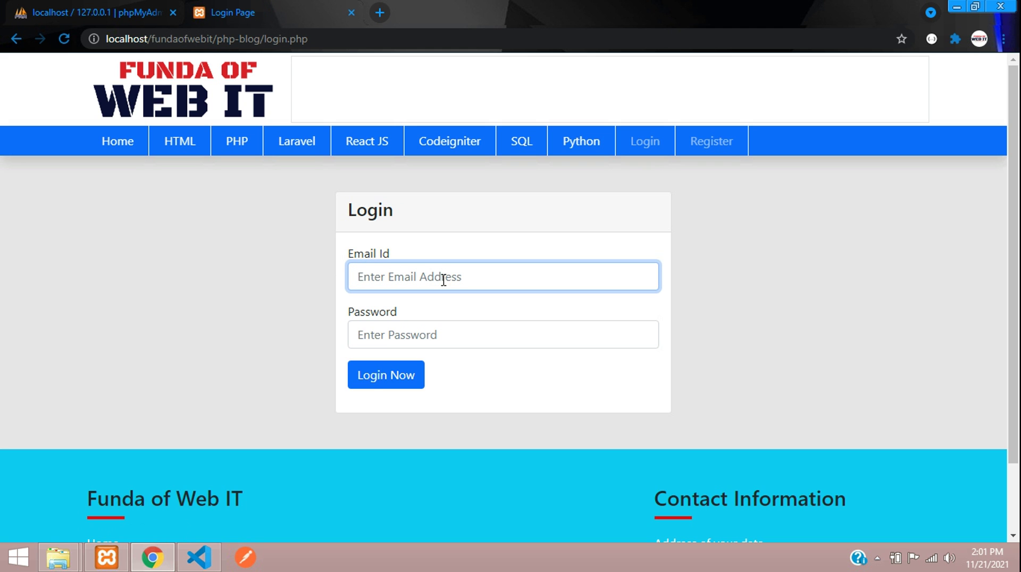
{"action": "type", "text": "admin@gmail"}
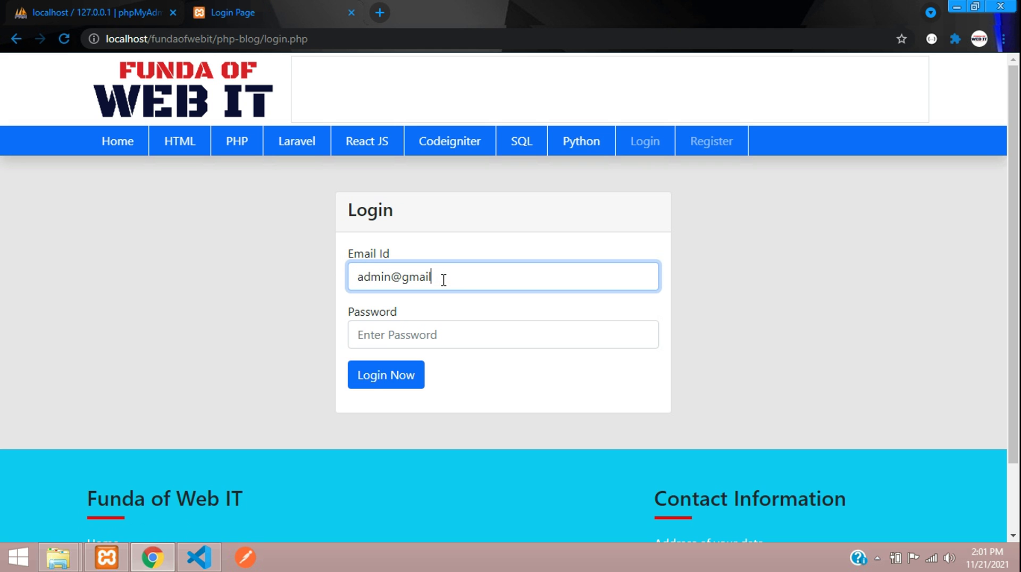
{"action": "type", "text": ".com"}
{"action": "key", "text": "Tab"}
{"action": "type", "text": "12"}
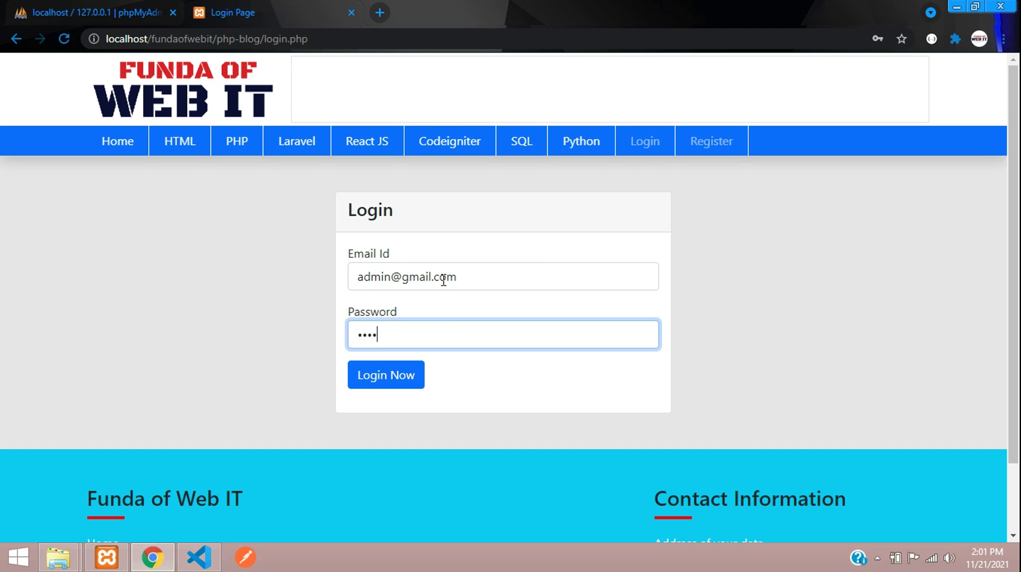
{"action": "left_click", "coordinate": [382, 389]}
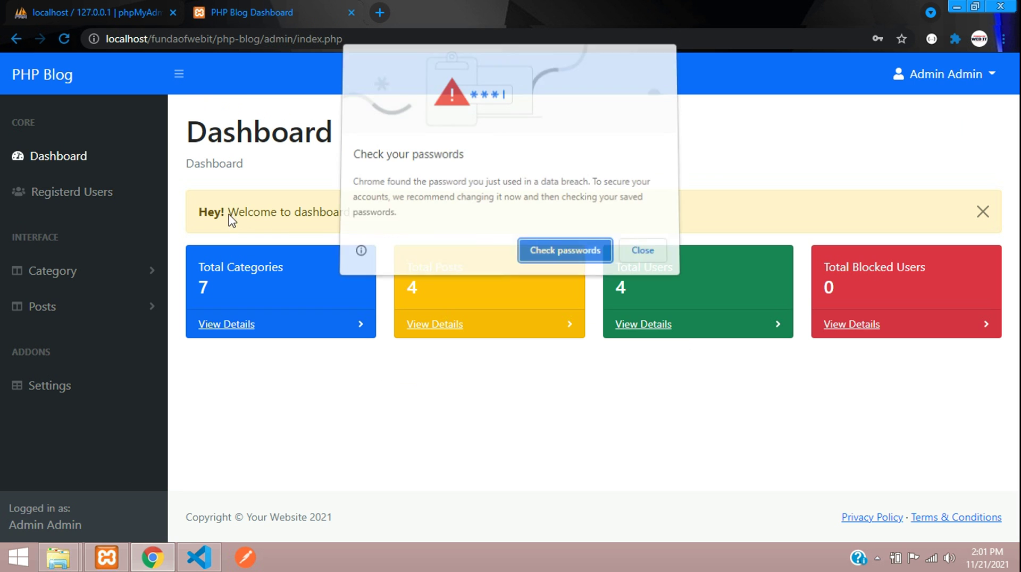
Dismiss Chrome's password popups and the Dashboard's welcome message.
{"action": "left_click", "coordinate": [641, 252]}
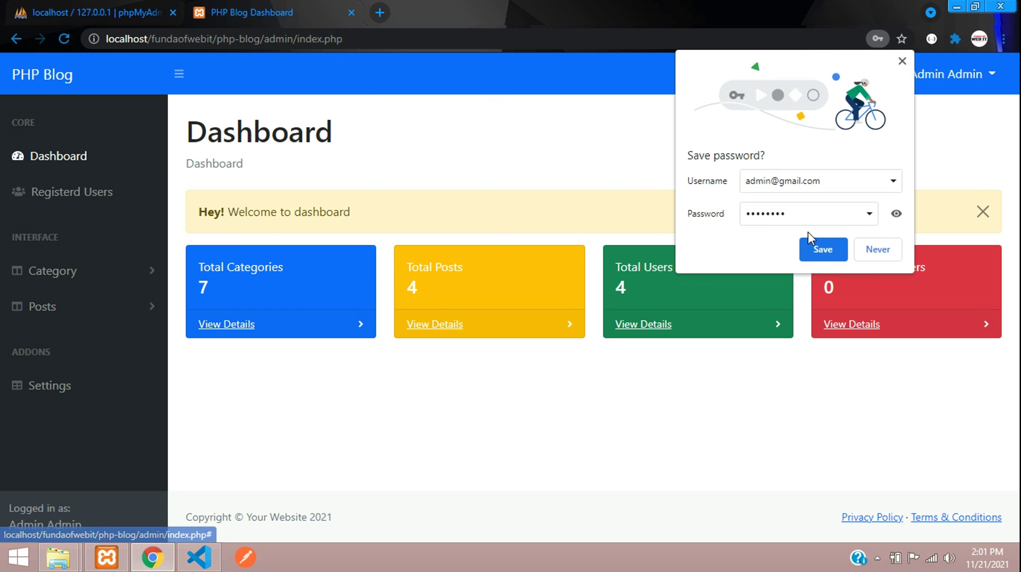
{"action": "left_click", "coordinate": [877, 250]}
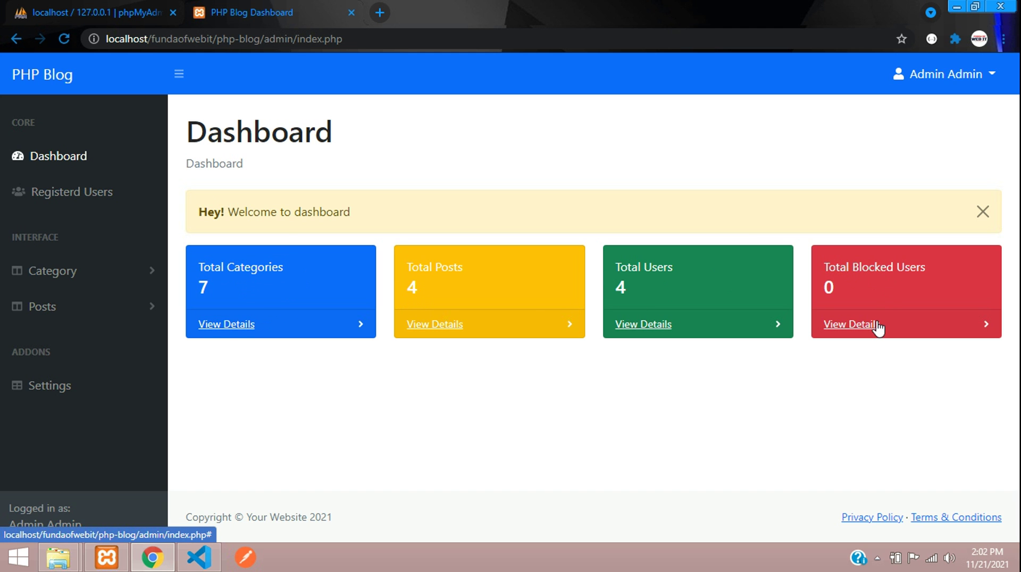
{"action": "left_click", "coordinate": [981, 212]}
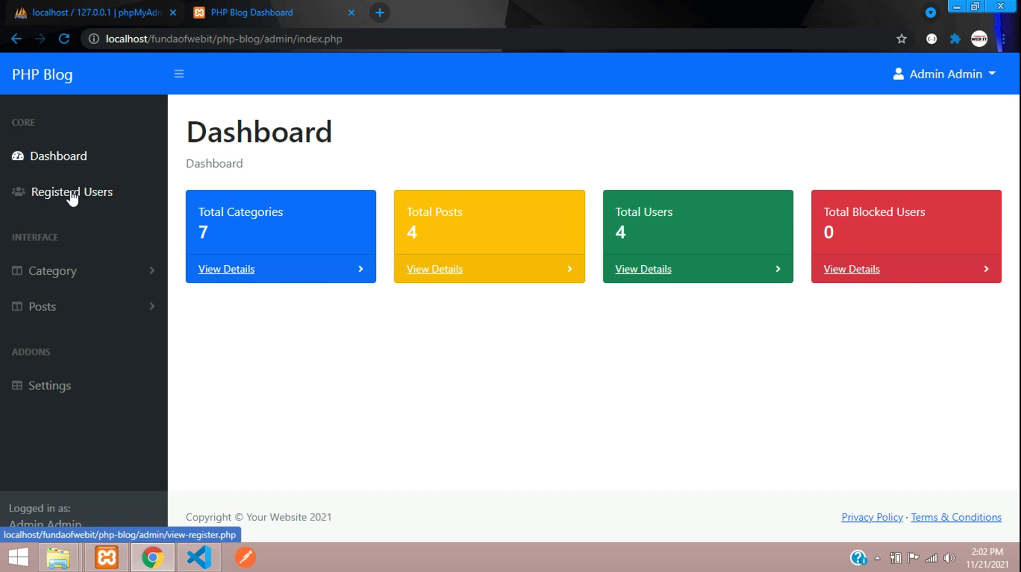
Try Registerd Users, getting the not-authorised warning, then expand Category in the sidebar.
{"action": "left_click", "coordinate": [58, 193]}
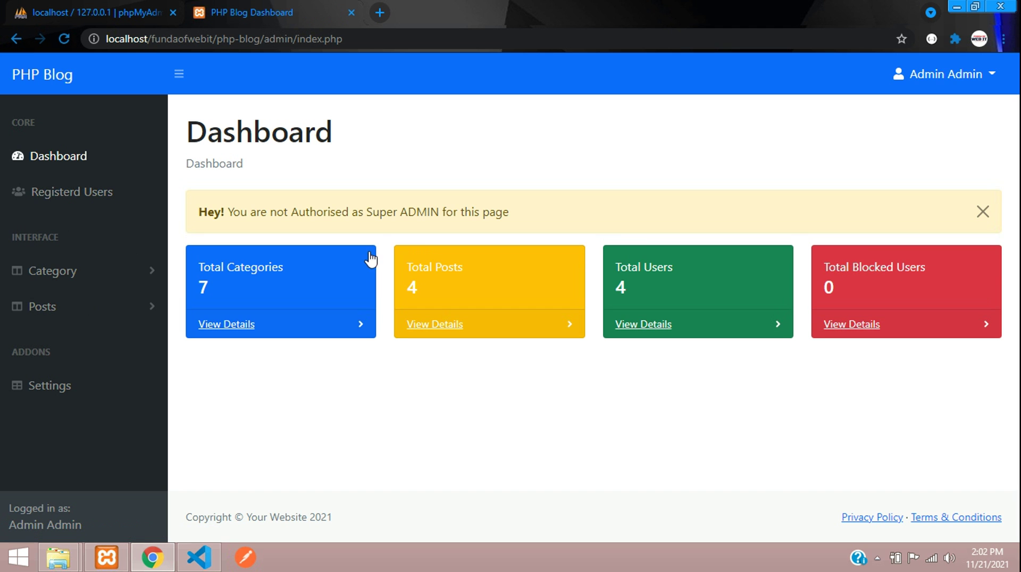
{"action": "left_click_drag", "start_coordinate": [231, 219], "coordinate": [440, 217]}
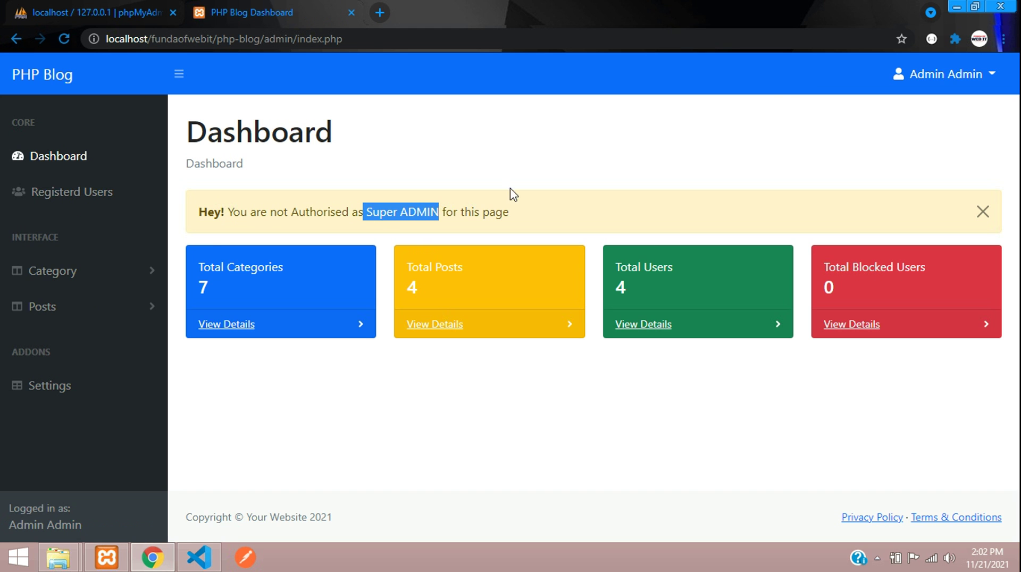
{"action": "left_click", "coordinate": [462, 213]}
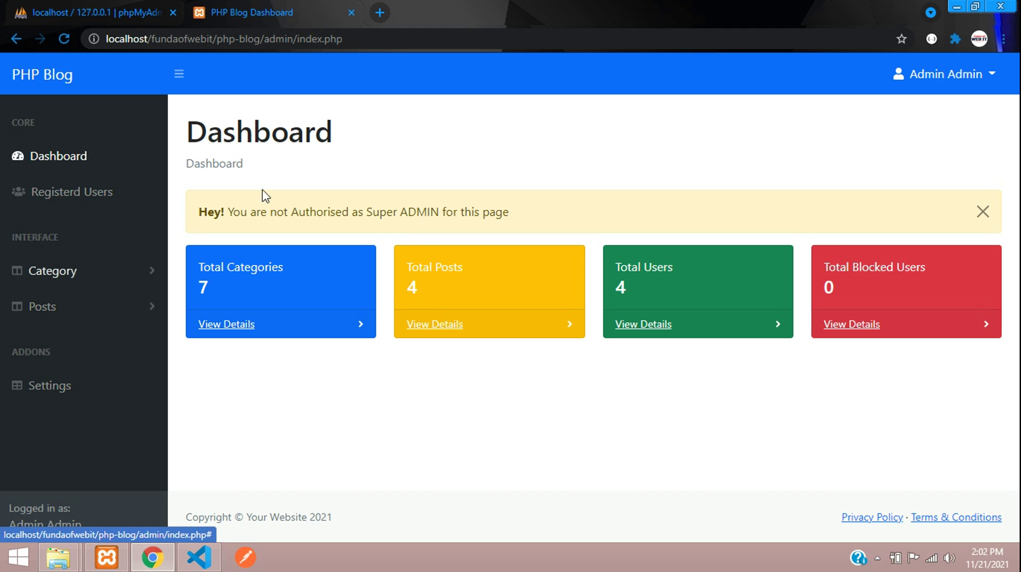
{"action": "left_click", "coordinate": [946, 91]}
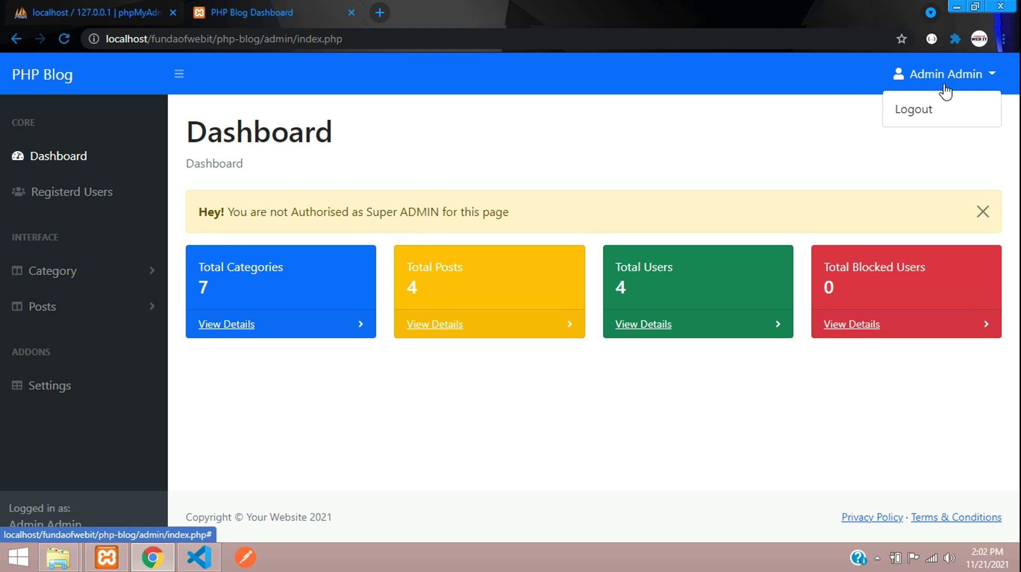
{"action": "left_click", "coordinate": [44, 261]}
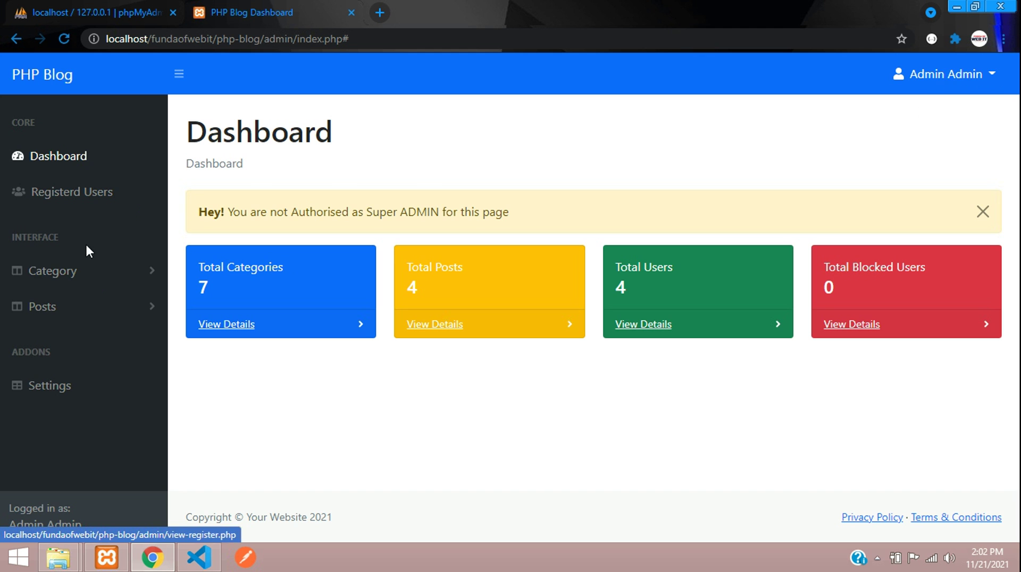
{"action": "left_click", "coordinate": [90, 272]}
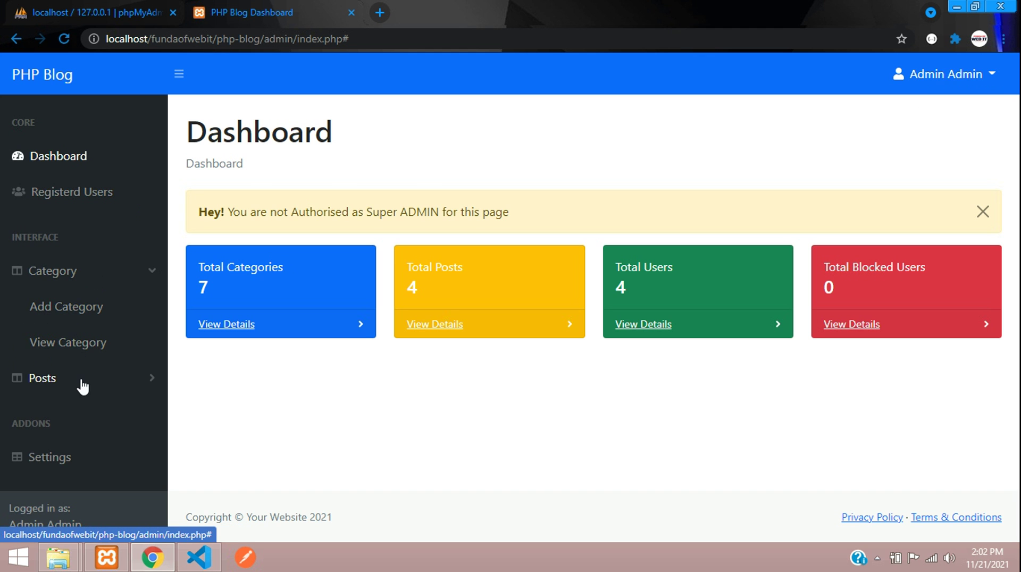
Look over the Add Category form's Name and Slug fields.
{"action": "left_click", "coordinate": [60, 305]}
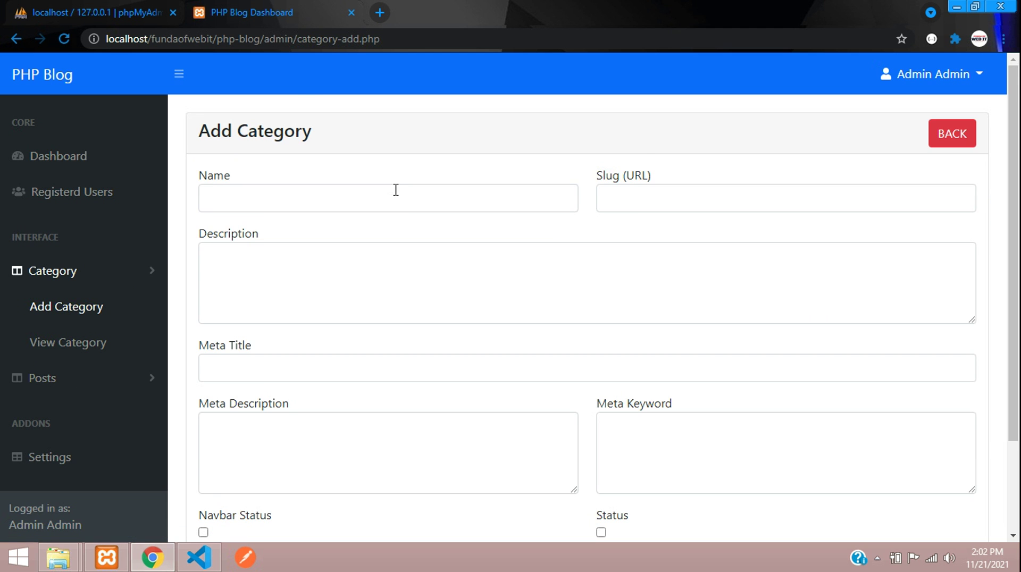
{"action": "left_click", "coordinate": [396, 190]}
{"action": "left_click", "coordinate": [638, 191]}
{"action": "scroll", "coordinate": [422, 278], "scroll_direction": "down", "scroll_amount": 2}
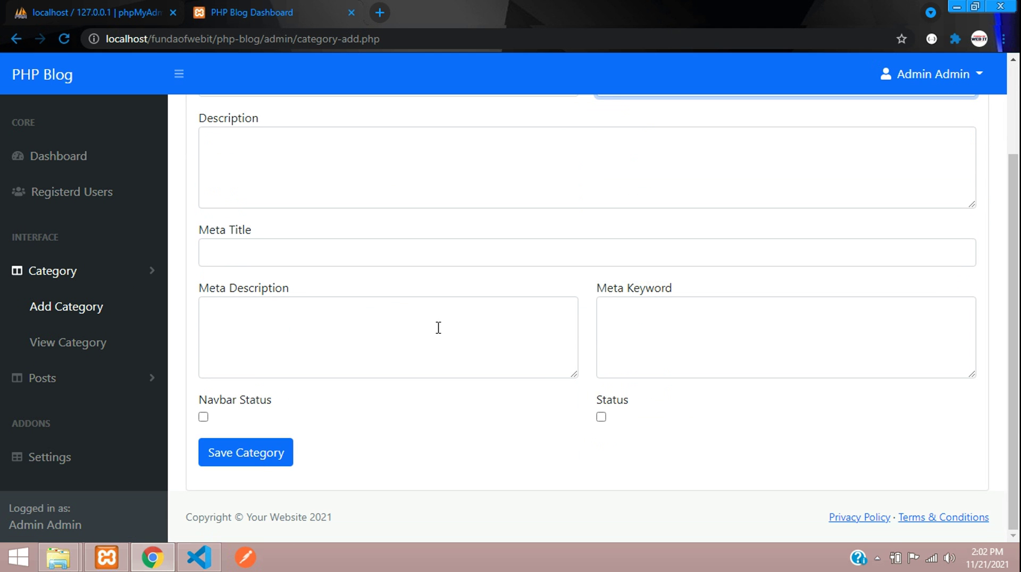
{"action": "scroll", "coordinate": [419, 341], "scroll_direction": "up", "scroll_amount": 2}
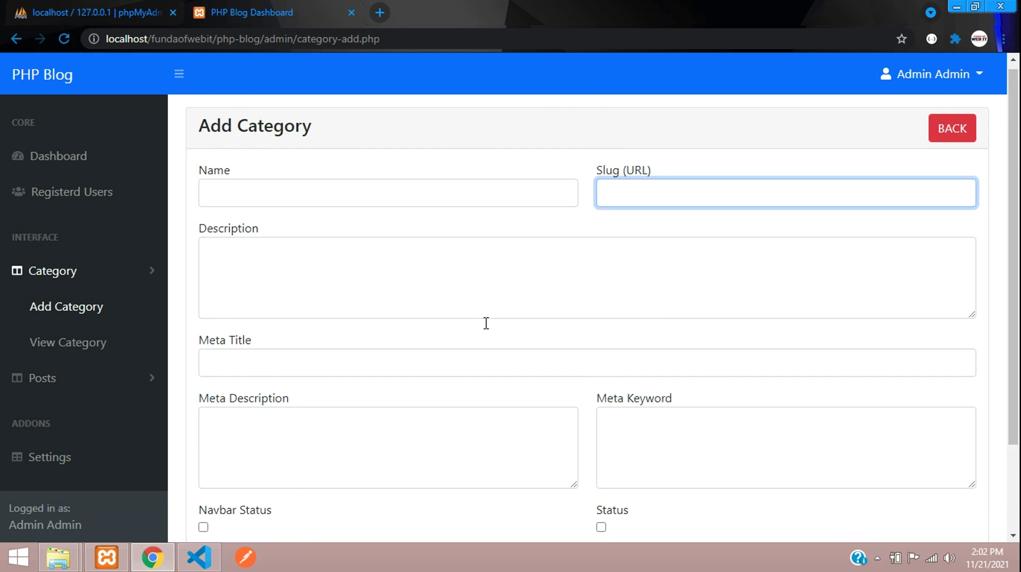
Open the HTML category's edit form from View Category, then go BACK without saving.
{"action": "left_click", "coordinate": [75, 343]}
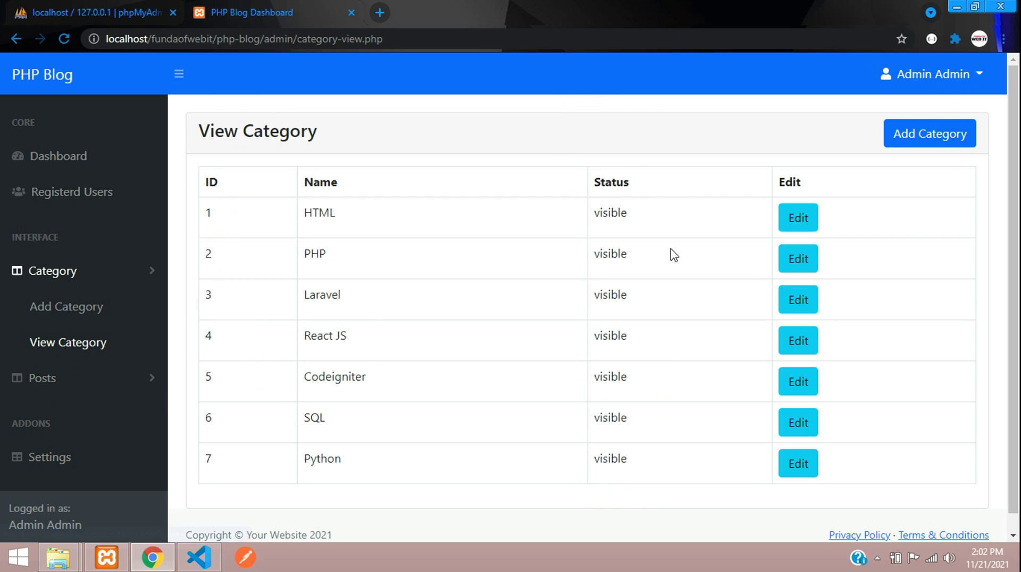
{"action": "left_click_drag", "start_coordinate": [271, 228], "coordinate": [330, 255]}
{"action": "left_click", "coordinate": [478, 500]}
{"action": "left_click", "coordinate": [804, 229]}
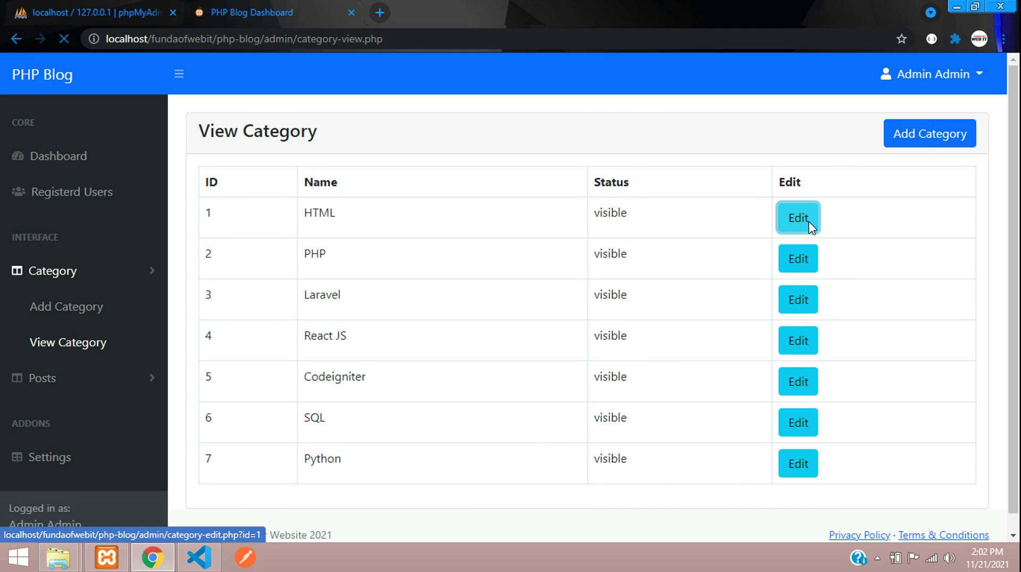
{"action": "left_click", "coordinate": [278, 185]}
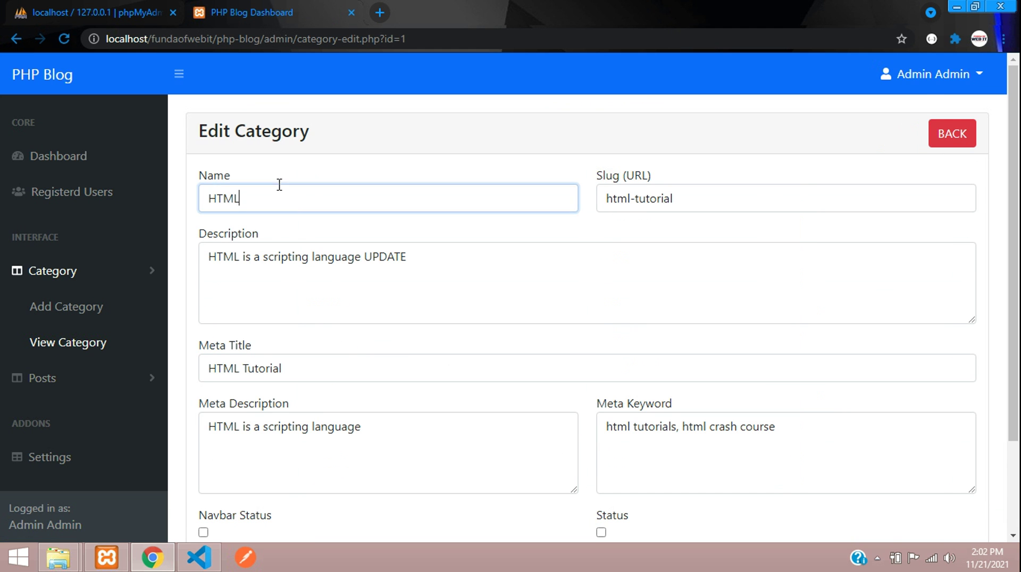
{"action": "left_click", "coordinate": [750, 205]}
{"action": "scroll", "coordinate": [503, 319], "scroll_direction": "down", "scroll_amount": 1}
{"action": "scroll", "coordinate": [511, 471], "scroll_direction": "down", "scroll_amount": 1}
{"action": "scroll", "coordinate": [681, 251], "scroll_direction": "up", "scroll_amount": 2}
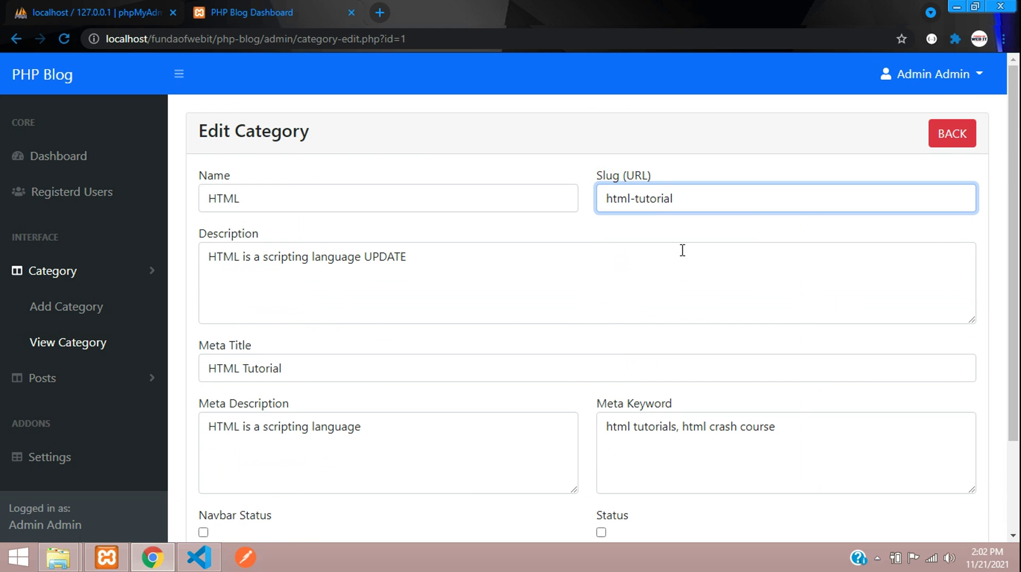
{"action": "left_click", "coordinate": [952, 135]}
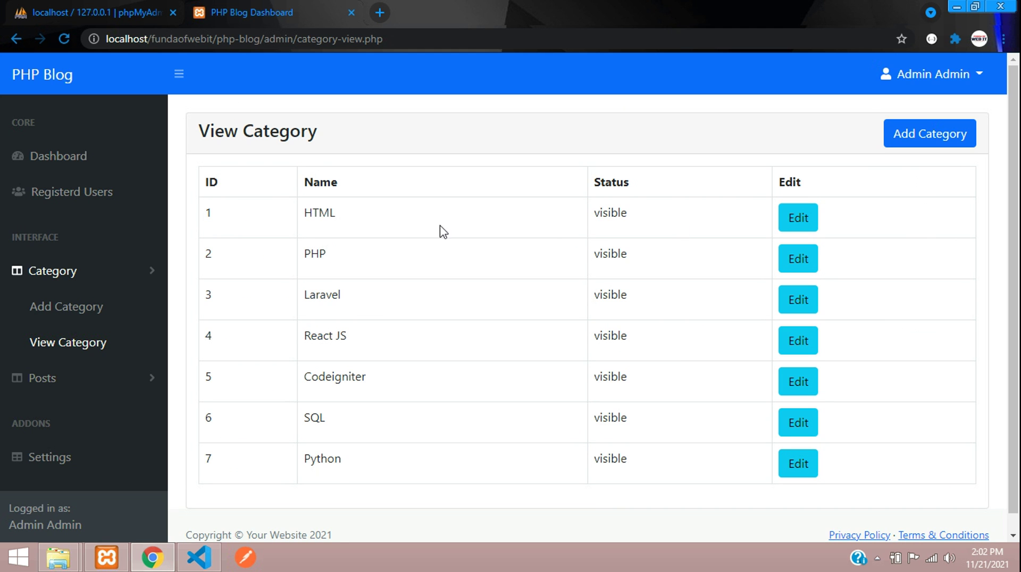
Open the Add Post form and try React JS, then HTML as its category.
{"action": "left_click", "coordinate": [116, 379]}
{"action": "left_click", "coordinate": [70, 344]}
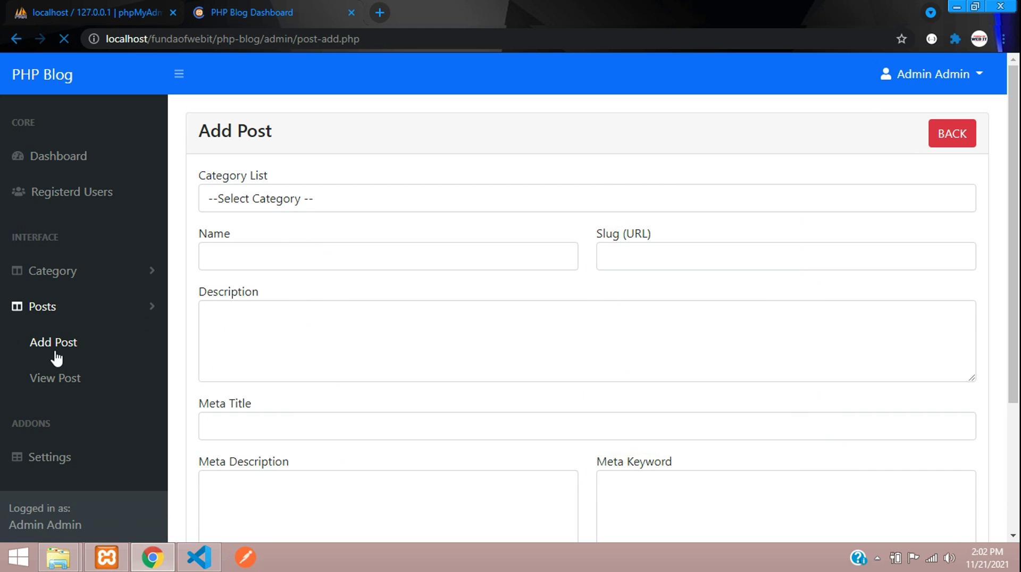
{"action": "left_click", "coordinate": [311, 200]}
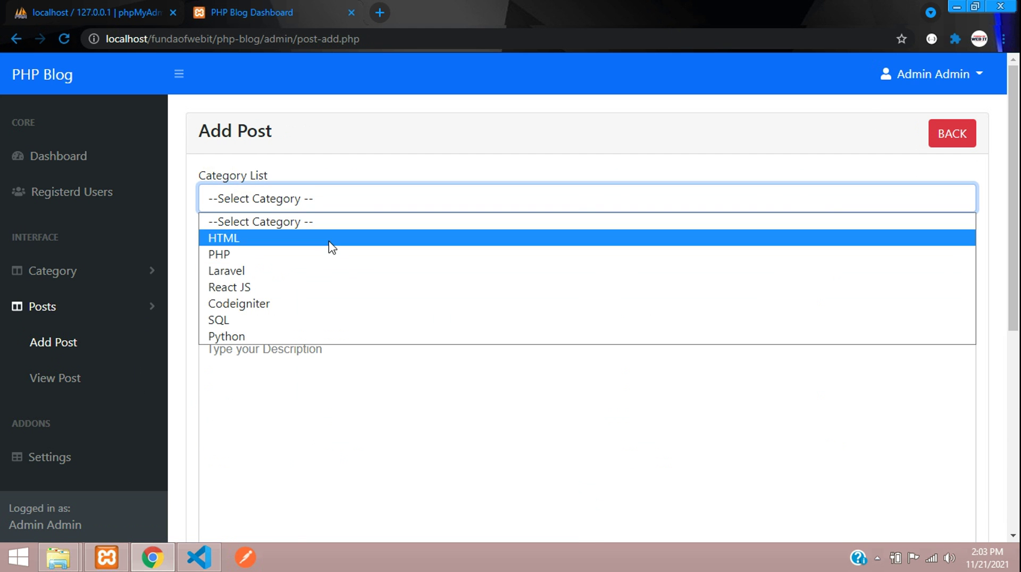
{"action": "left_click", "coordinate": [325, 290]}
{"action": "left_click", "coordinate": [319, 208]}
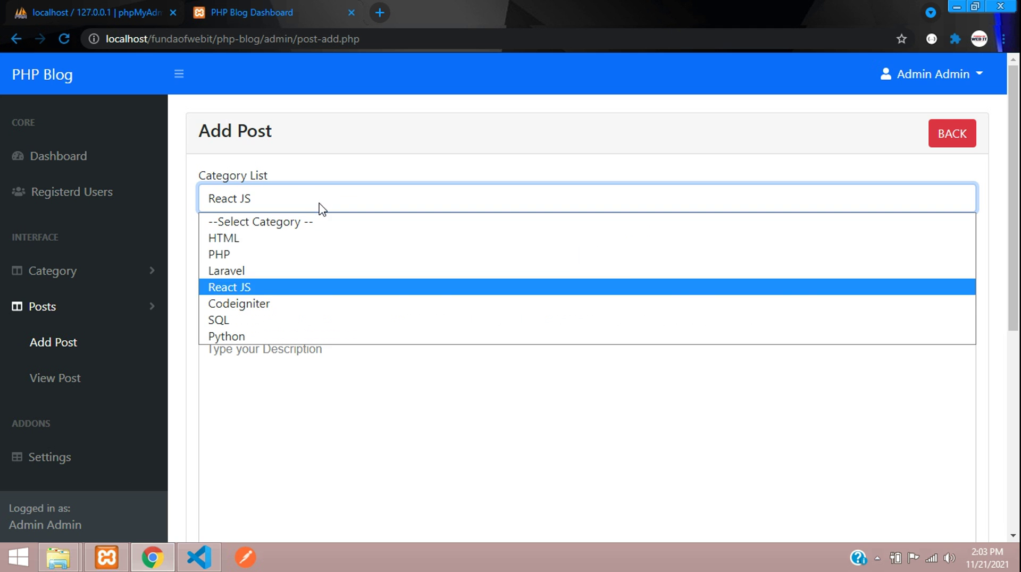
{"action": "left_click", "coordinate": [283, 239]}
Try the Name, Slug, Description, Meta Title, Meta Description and Meta Keyword fields.
{"action": "left_click", "coordinate": [365, 255]}
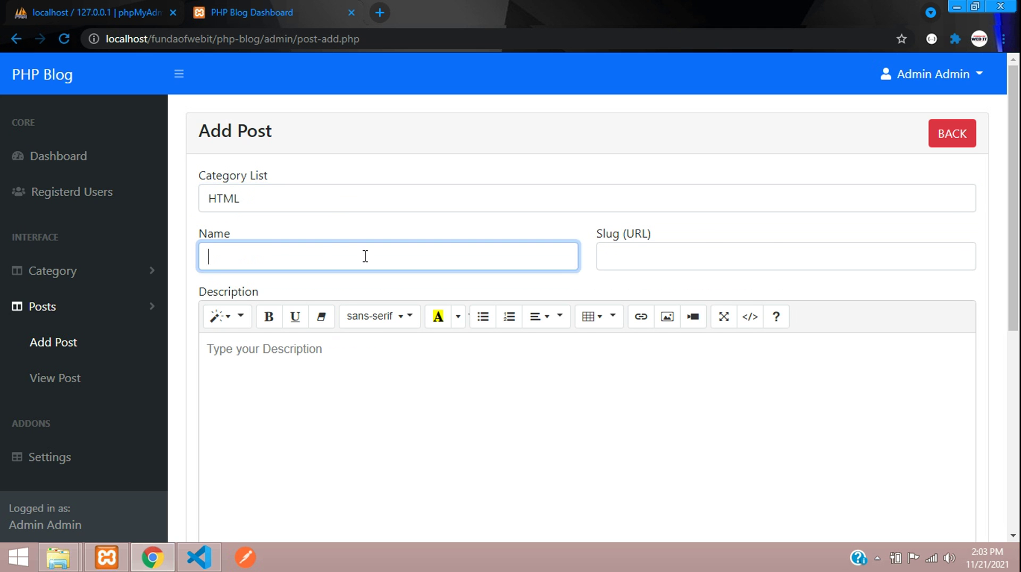
{"action": "left_click", "coordinate": [746, 250]}
{"action": "scroll", "coordinate": [360, 335], "scroll_direction": "down", "scroll_amount": 3}
{"action": "left_click", "coordinate": [428, 330]}
{"action": "type", "text": "asd"}
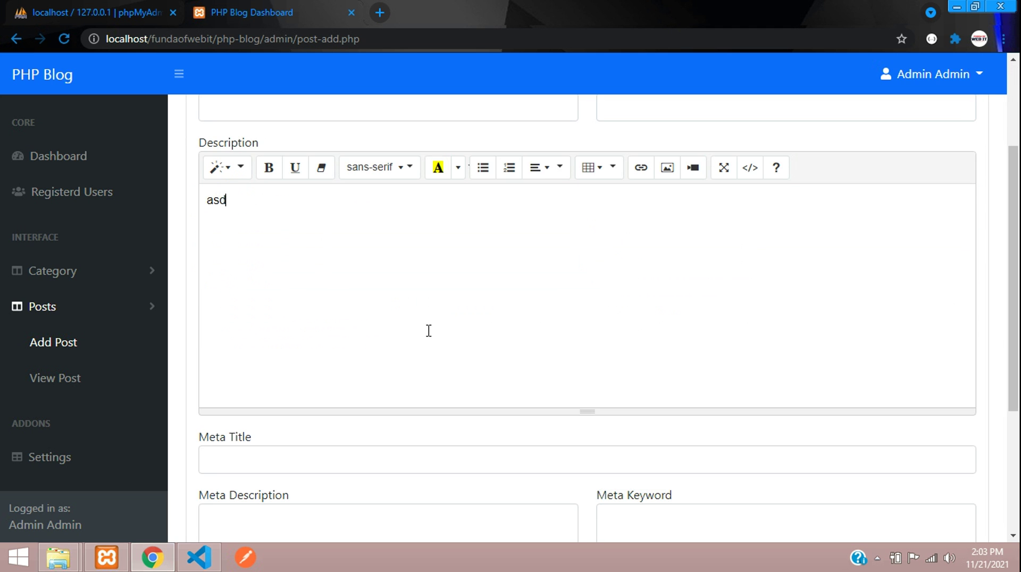
{"action": "key", "text": "ctrl+a"}
{"action": "key", "text": "BackSpace"}
{"action": "scroll", "coordinate": [310, 432], "scroll_direction": "down", "scroll_amount": 3}
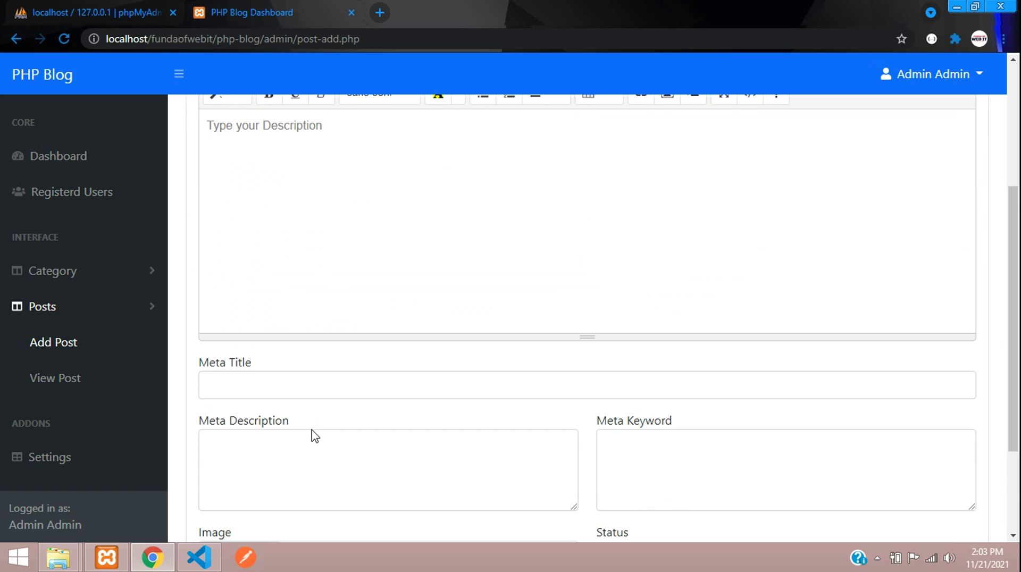
{"action": "left_click", "coordinate": [309, 318]}
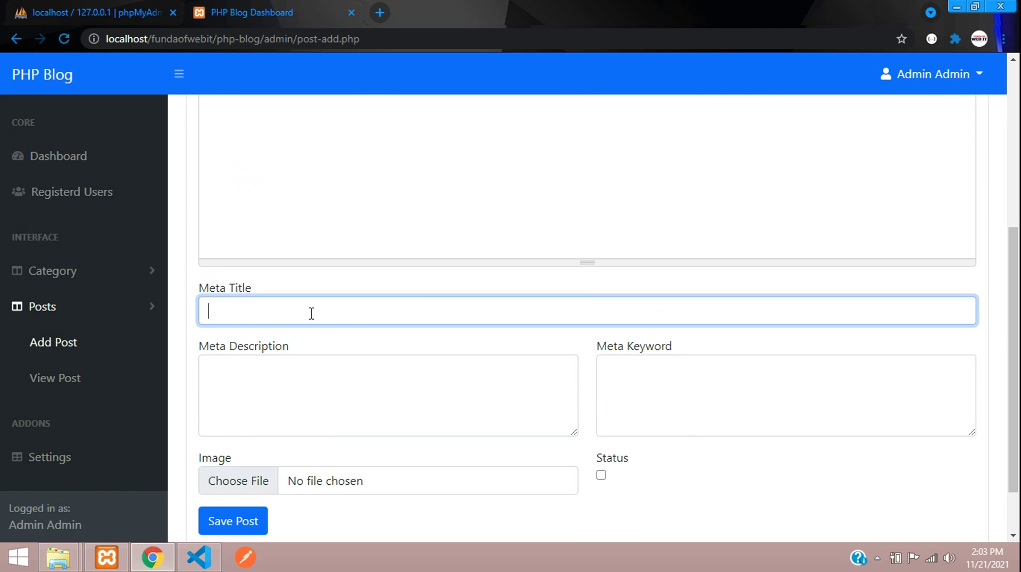
{"action": "type", "text": "ad"}
{"action": "left_click", "coordinate": [295, 374]}
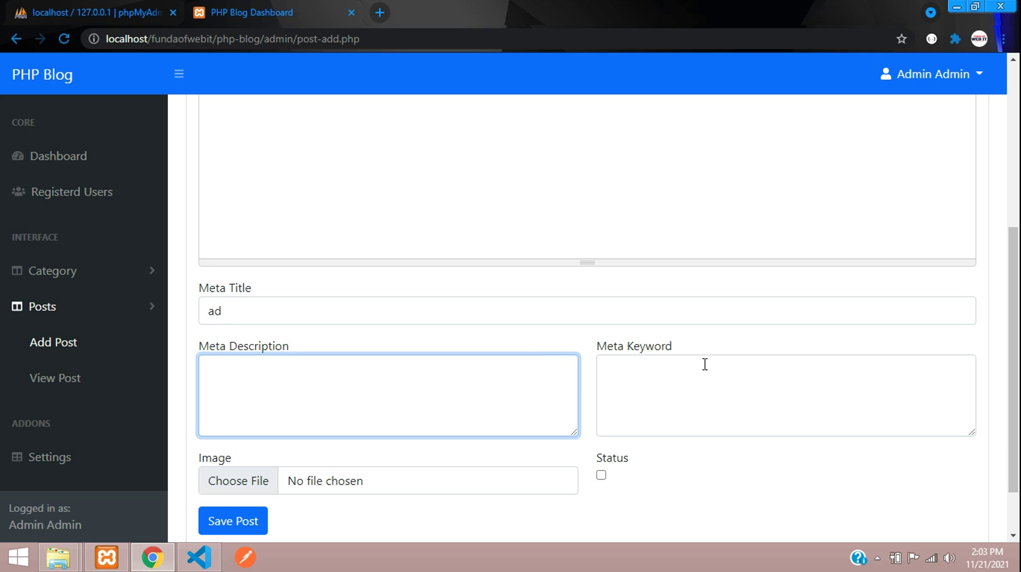
{"action": "left_click", "coordinate": [636, 372]}
{"action": "scroll", "coordinate": [319, 481], "scroll_direction": "down", "scroll_amount": 2}
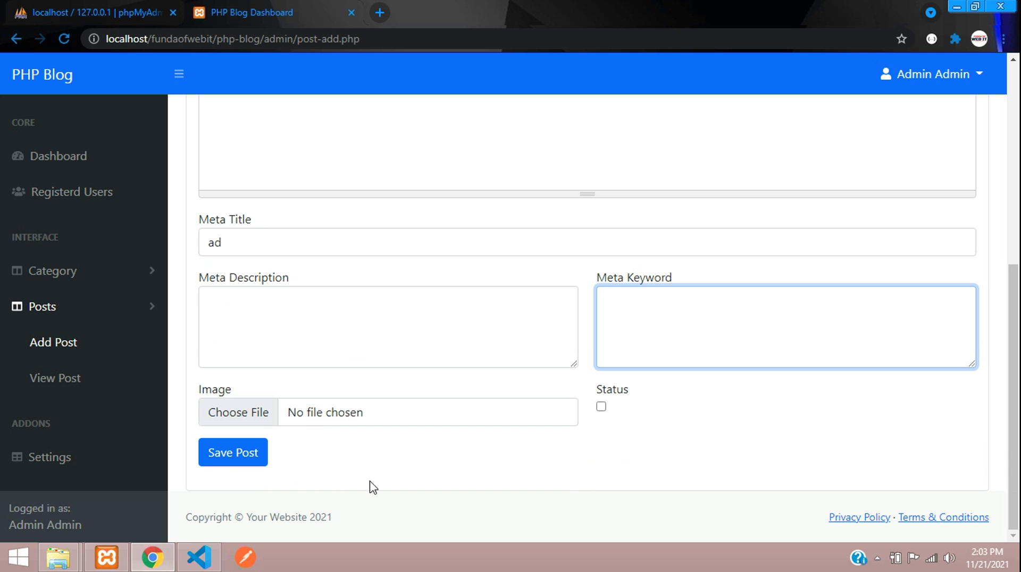
Scroll down to the Image and Status options, then go BACK to View Post.
{"action": "left_click_drag", "start_coordinate": [201, 393], "coordinate": [286, 398]}
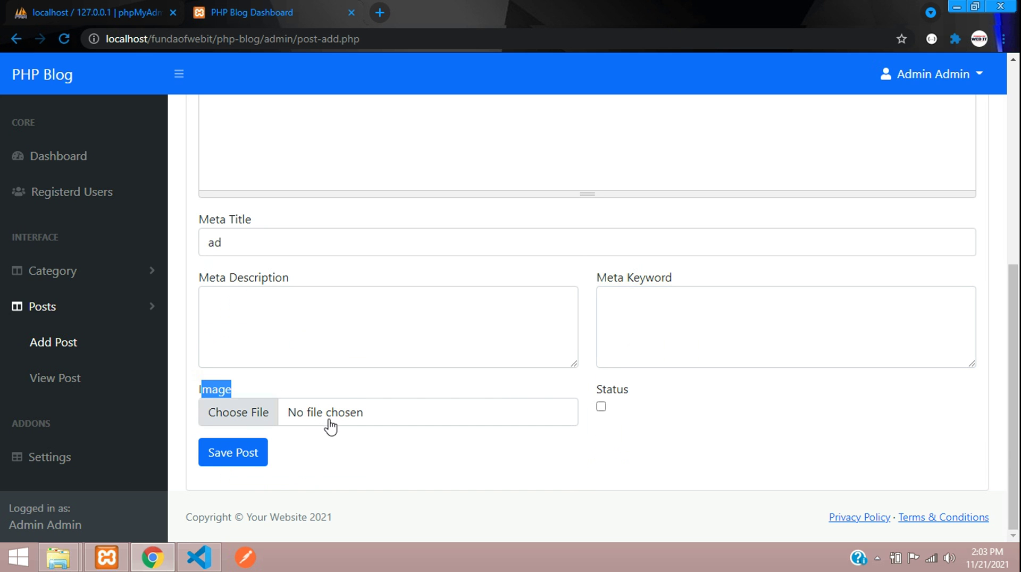
{"action": "scroll", "coordinate": [329, 425], "scroll_direction": "up", "scroll_amount": 10}
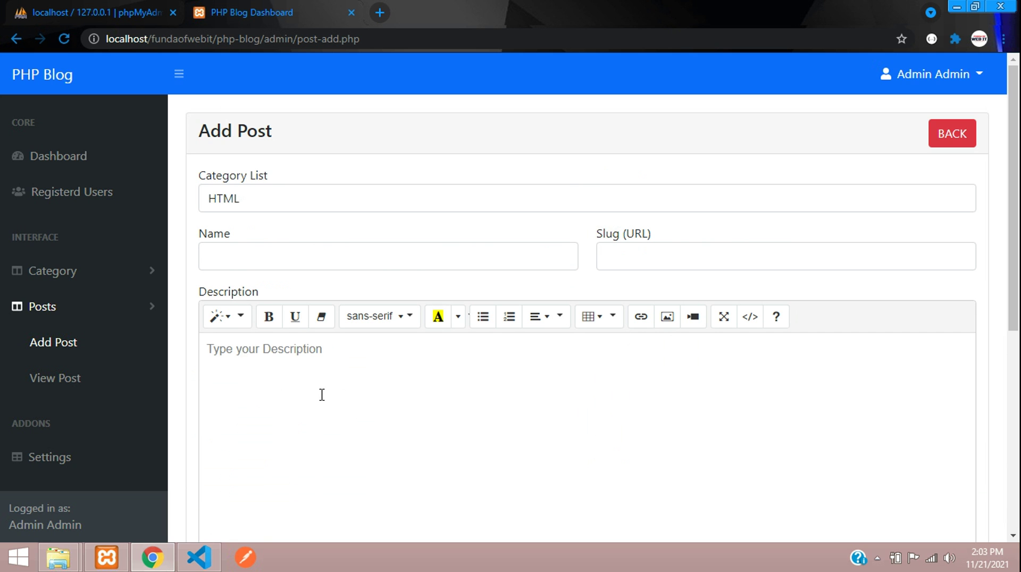
{"action": "scroll", "coordinate": [296, 394], "scroll_direction": "down", "scroll_amount": 3}
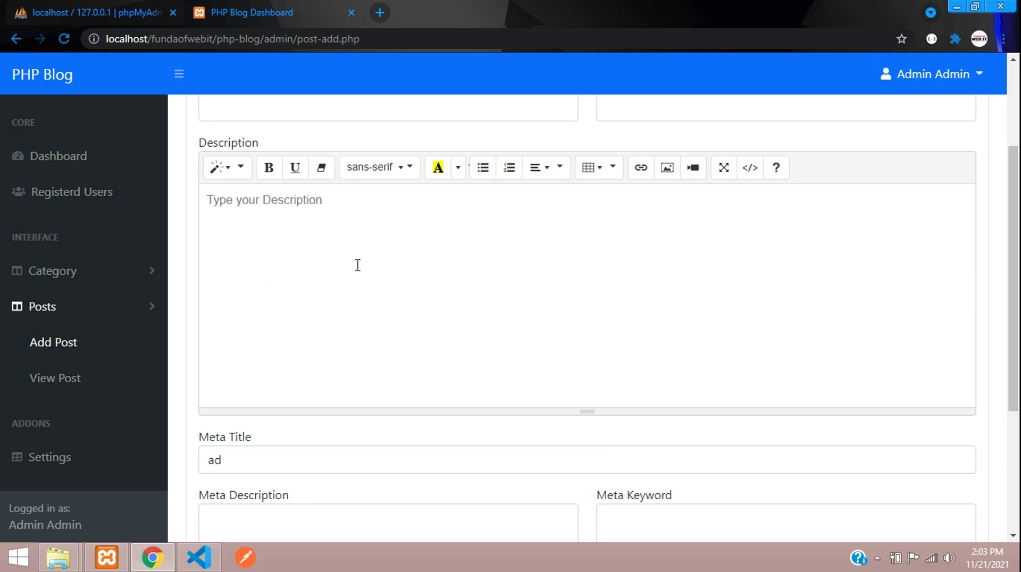
{"action": "scroll", "coordinate": [253, 329], "scroll_direction": "up", "scroll_amount": 3}
{"action": "scroll", "coordinate": [281, 372], "scroll_direction": "down", "scroll_amount": 2}
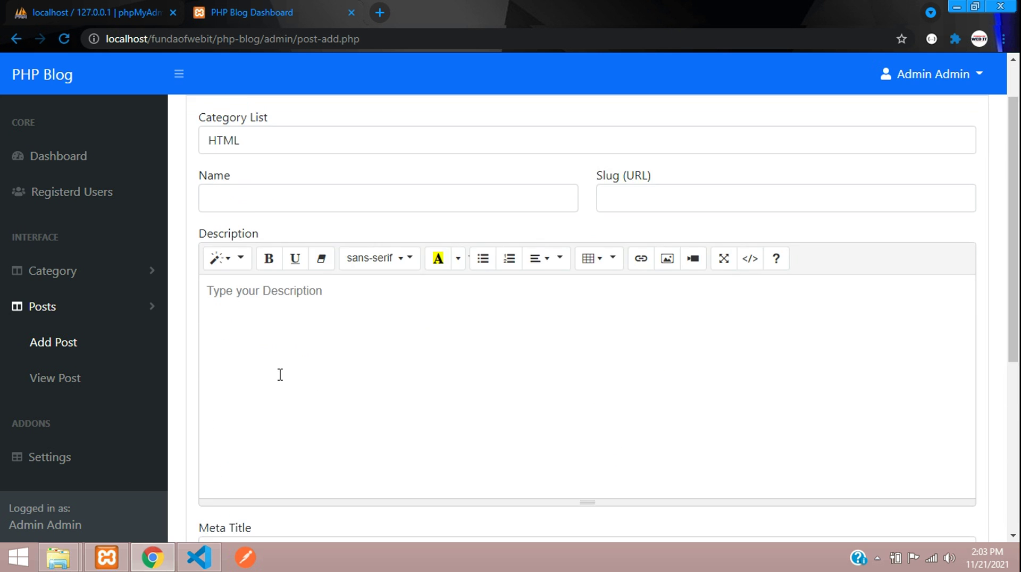
{"action": "scroll", "coordinate": [590, 467], "scroll_direction": "down", "scroll_amount": 5}
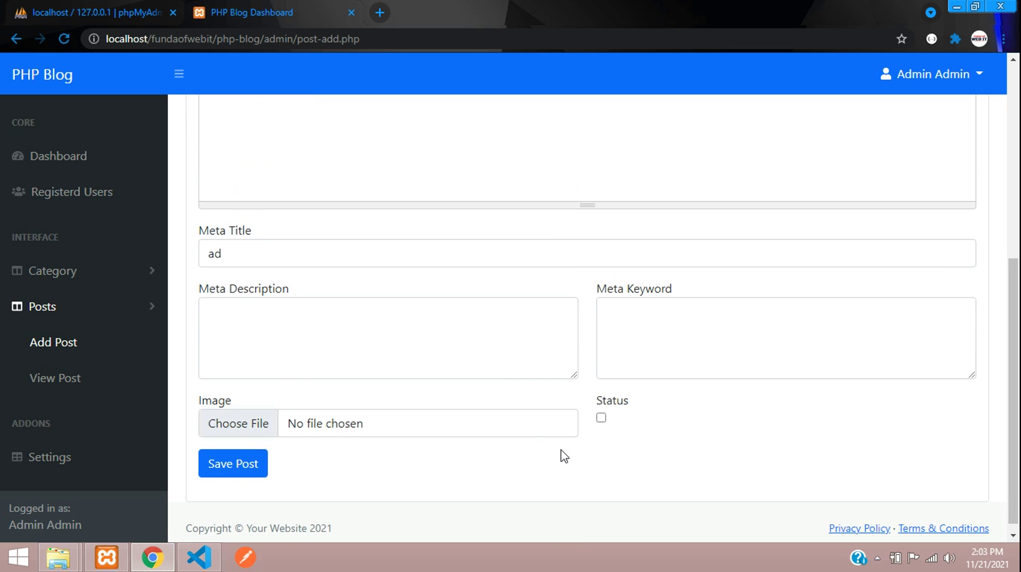
{"action": "scroll", "coordinate": [767, 288], "scroll_direction": "up", "scroll_amount": 5}
{"action": "scroll", "coordinate": [766, 288], "scroll_direction": "up", "scroll_amount": 2}
{"action": "left_click", "coordinate": [949, 140]}
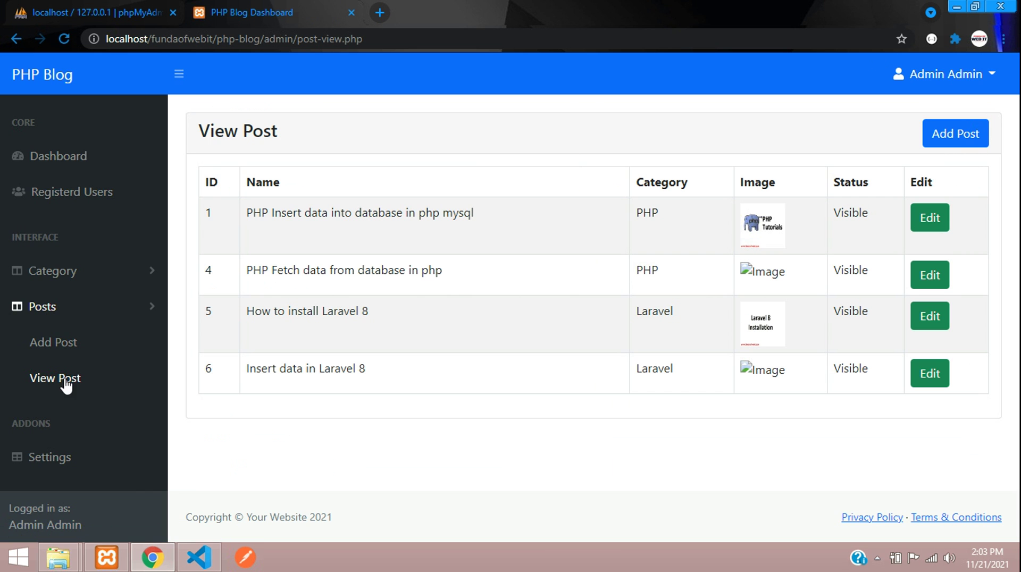
{"action": "left_click_drag", "start_coordinate": [293, 213], "coordinate": [414, 415]}
{"action": "left_click", "coordinate": [642, 344]}
{"action": "left_click", "coordinate": [928, 220]}
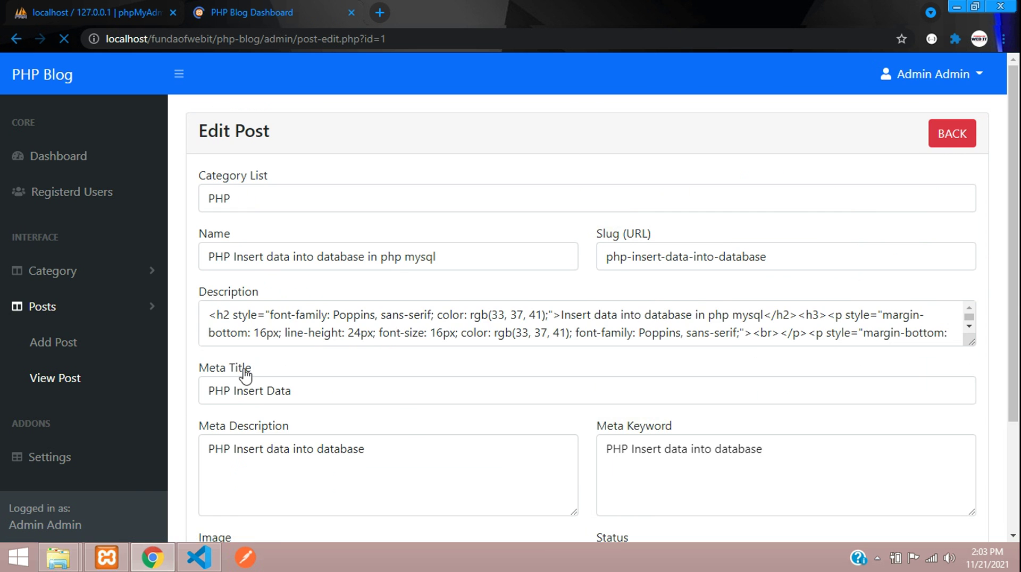
{"action": "left_click", "coordinate": [288, 204]}
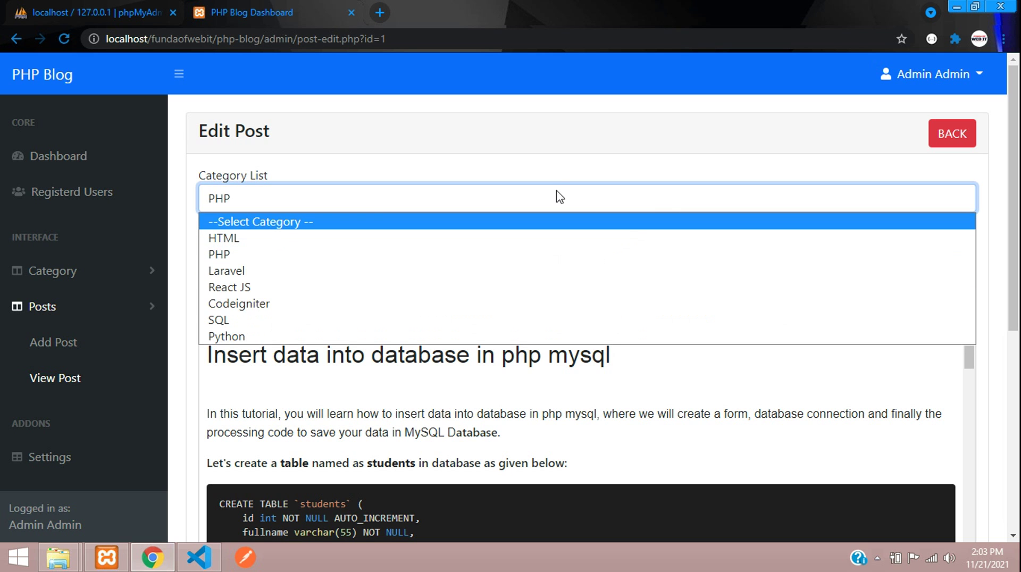
{"action": "left_click", "coordinate": [370, 289]}
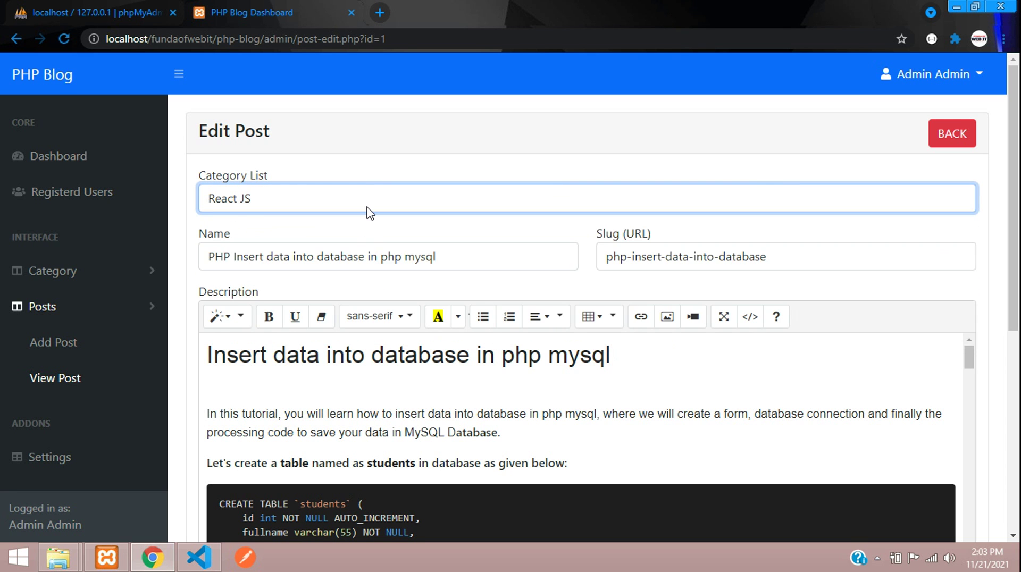
{"action": "left_click", "coordinate": [371, 208]}
{"action": "left_click", "coordinate": [253, 255]}
{"action": "left_click", "coordinate": [353, 257]}
{"action": "scroll", "coordinate": [496, 342], "scroll_direction": "down", "scroll_amount": 3}
{"action": "left_click", "coordinate": [312, 313]}
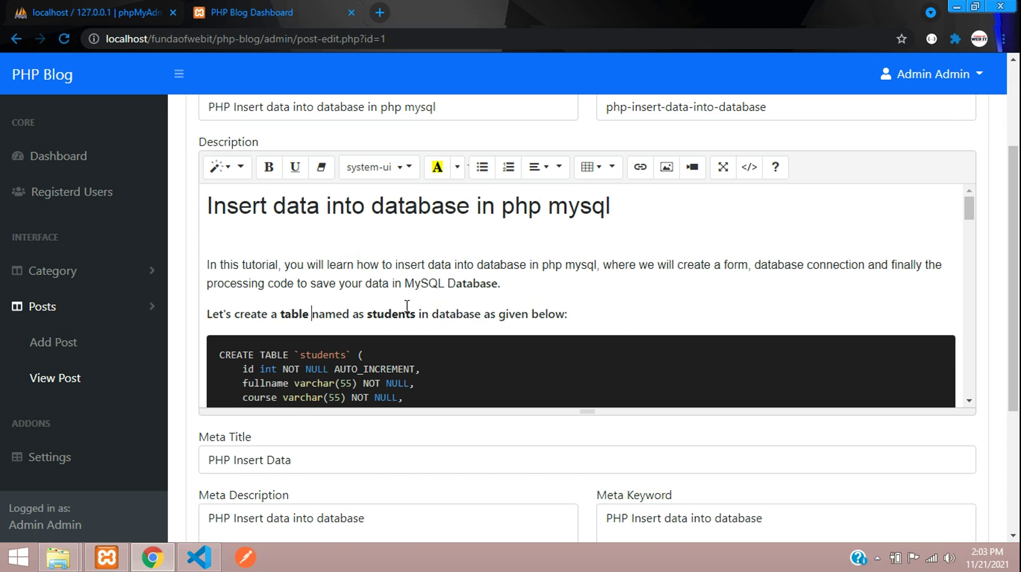
{"action": "scroll", "coordinate": [407, 306], "scroll_direction": "down", "scroll_amount": 20}
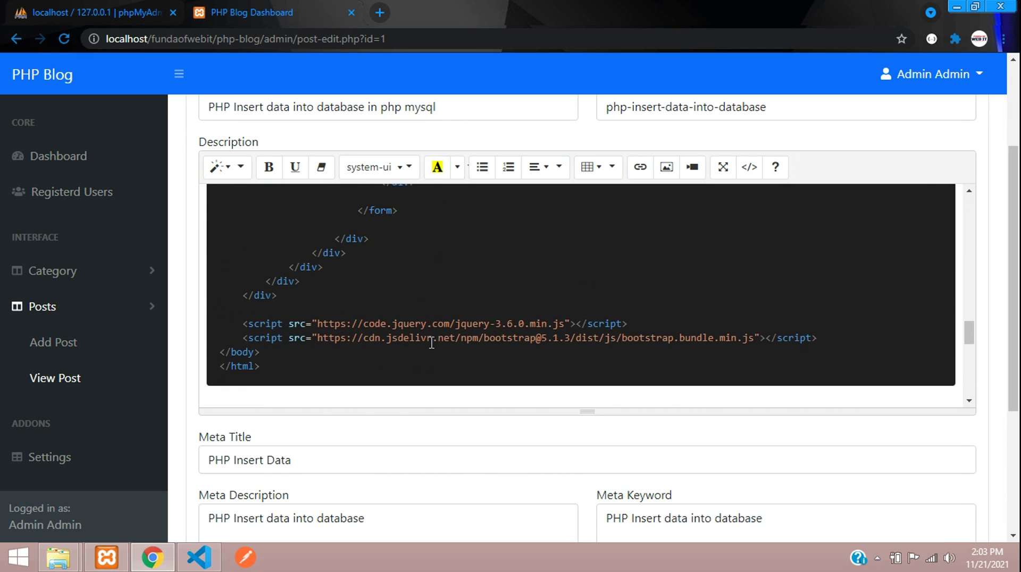
{"action": "scroll", "coordinate": [431, 343], "scroll_direction": "down", "scroll_amount": 10}
{"action": "scroll", "coordinate": [386, 439], "scroll_direction": "down", "scroll_amount": 4}
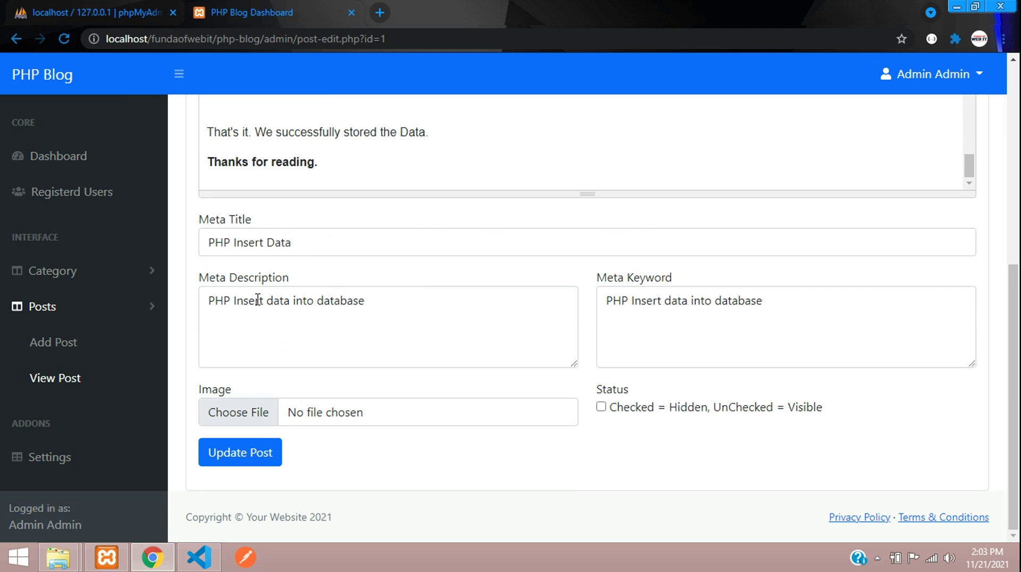
{"action": "left_click", "coordinate": [260, 242]}
{"action": "left_click", "coordinate": [424, 330]}
{"action": "left_click", "coordinate": [719, 325]}
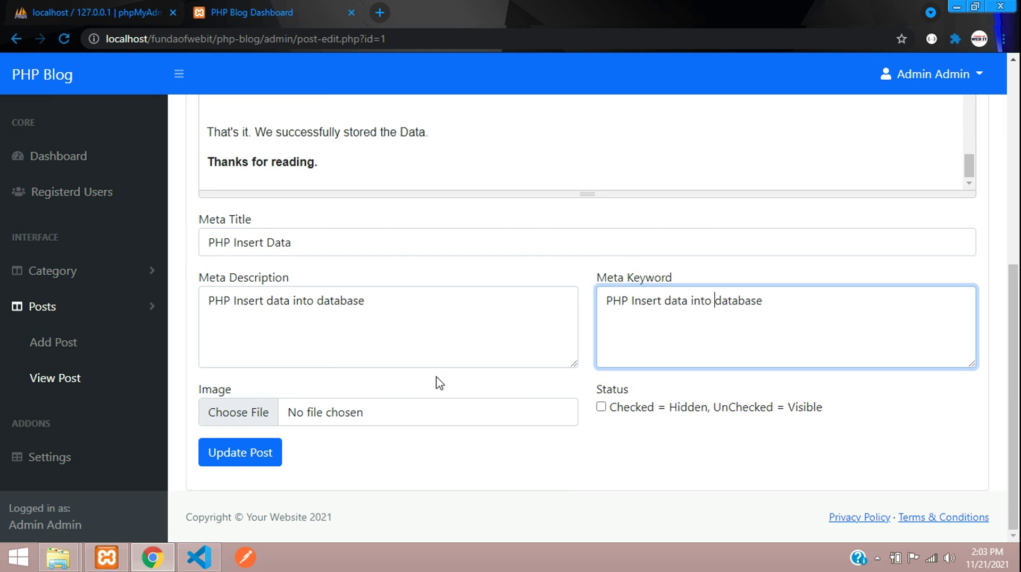
{"action": "left_click", "coordinate": [563, 452]}
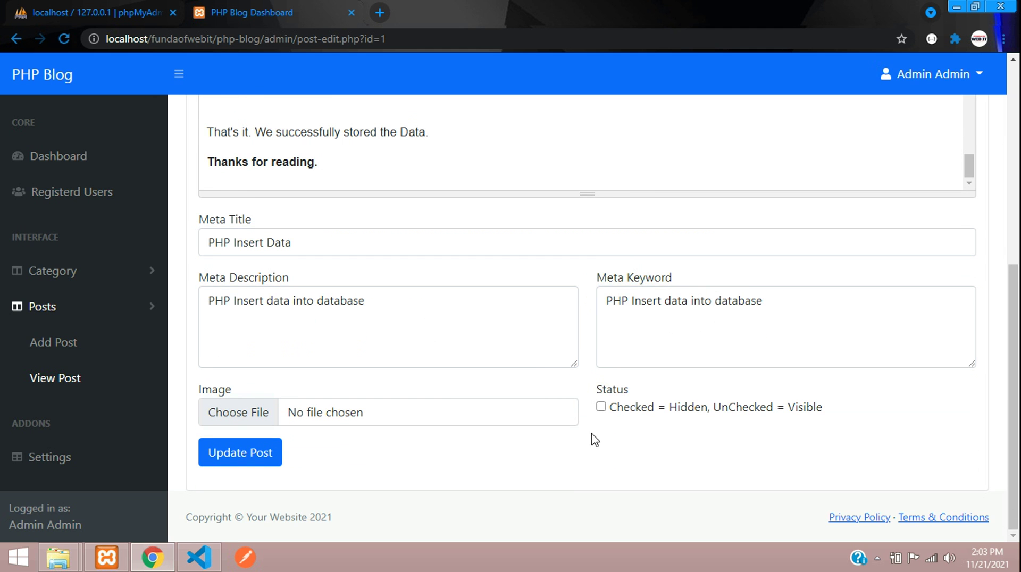
{"action": "scroll", "coordinate": [594, 440], "scroll_direction": "up", "scroll_amount": 7}
{"action": "left_click", "coordinate": [952, 134]}
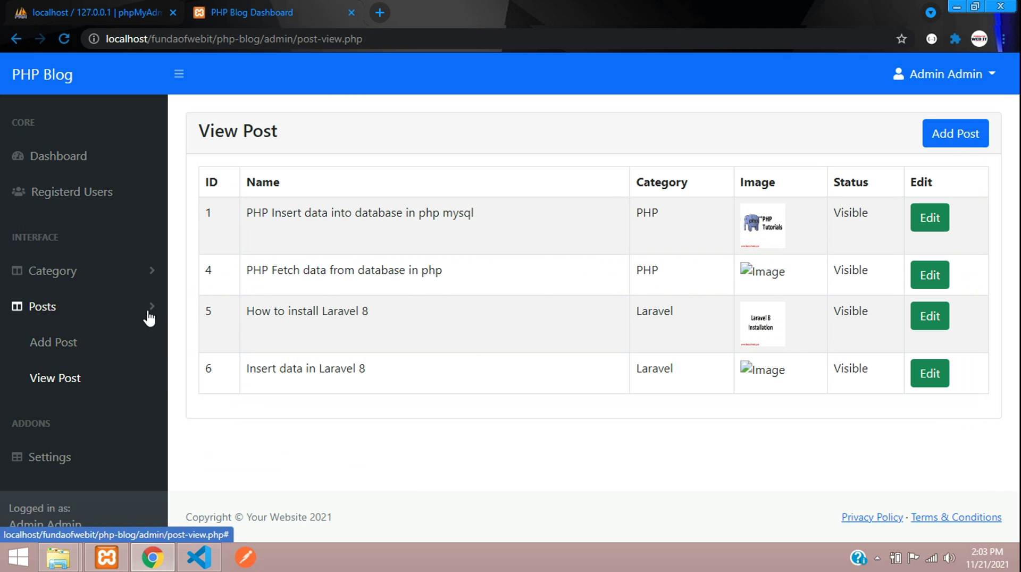
Collapse Posts, go to the Dashboard, and attempt Registerd Users, getting redirected with the warning.
{"action": "left_click", "coordinate": [149, 317]}
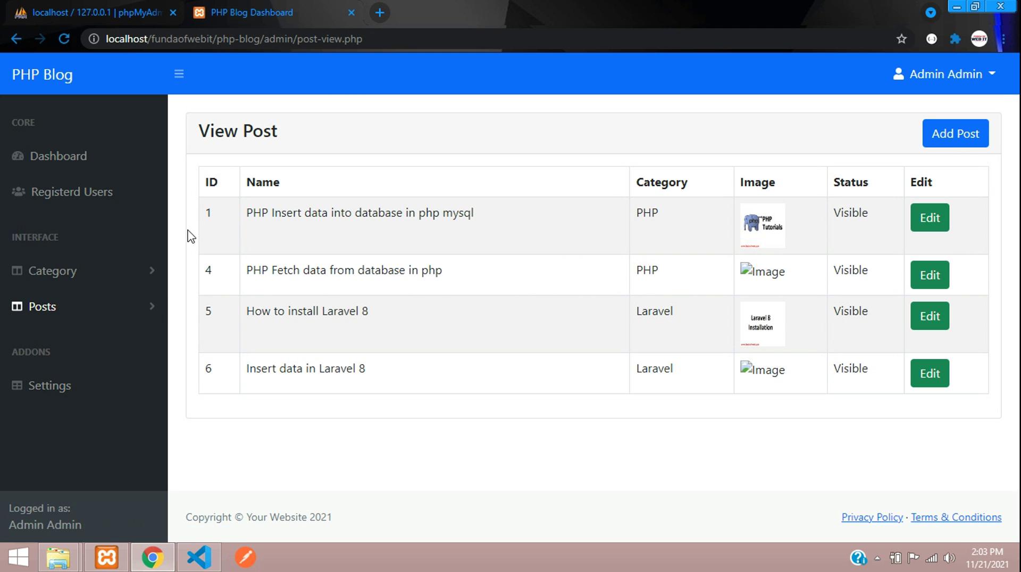
{"action": "left_click", "coordinate": [82, 154]}
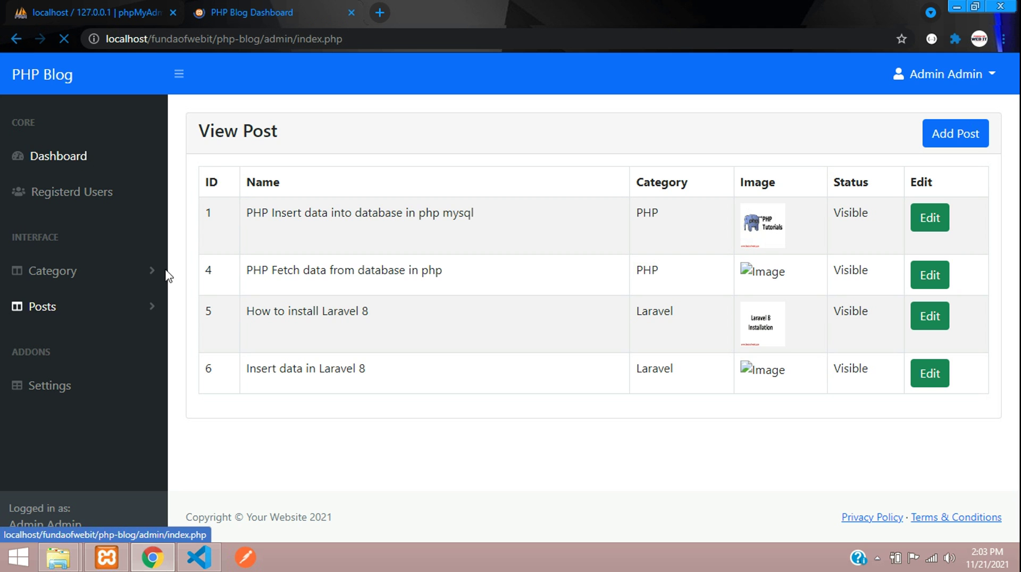
{"action": "left_click", "coordinate": [93, 196]}
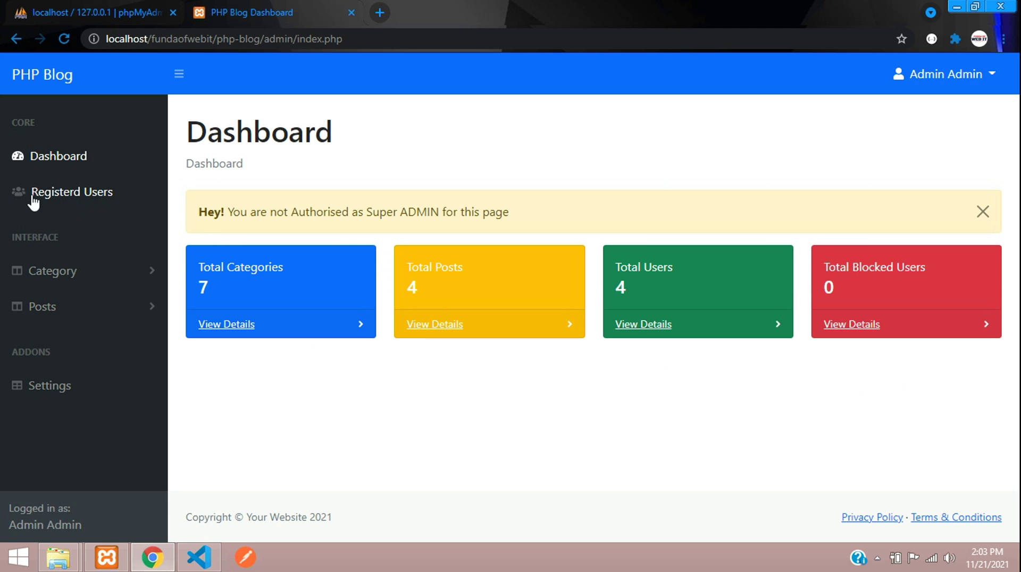
{"action": "left_click", "coordinate": [946, 76]}
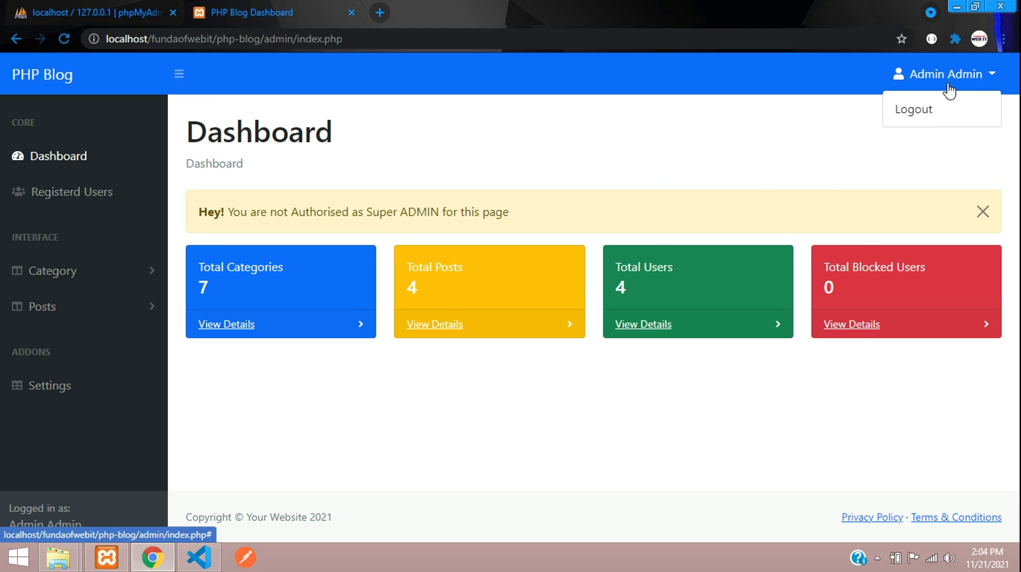
Log out and sign in with the super admin account's e-mail and password.
{"action": "left_click", "coordinate": [927, 109]}
{"action": "left_click", "coordinate": [474, 331]}
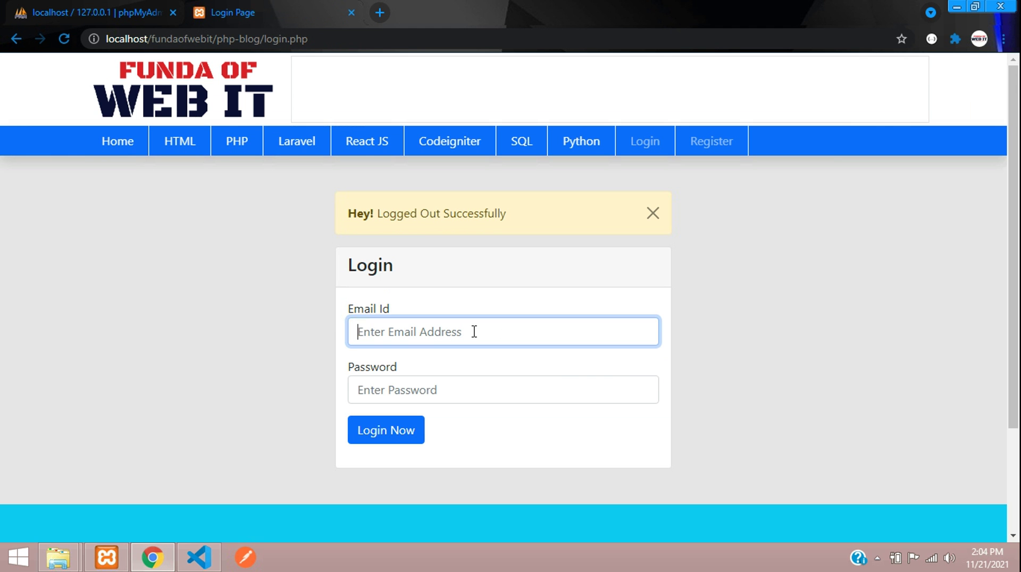
{"action": "type", "text": "superadmin@gmail.com"}
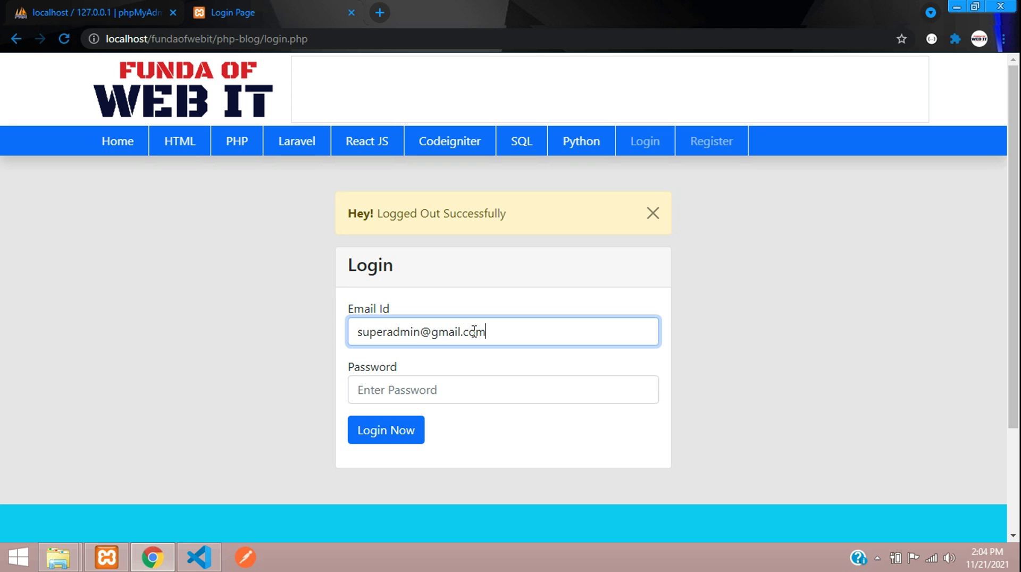
{"action": "key", "text": "Tab"}
{"action": "type", "text": "123"}
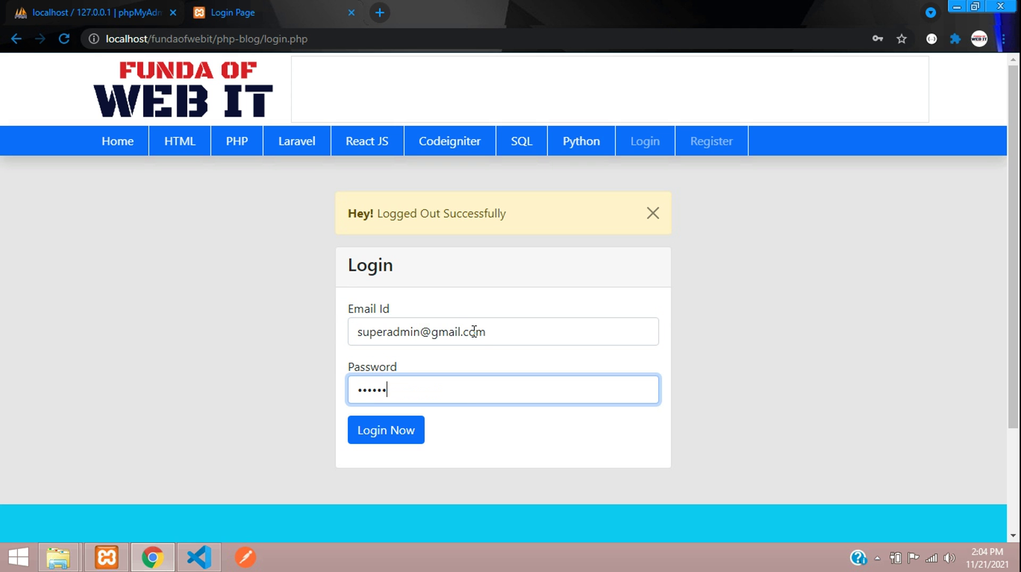
{"action": "left_click", "coordinate": [403, 431]}
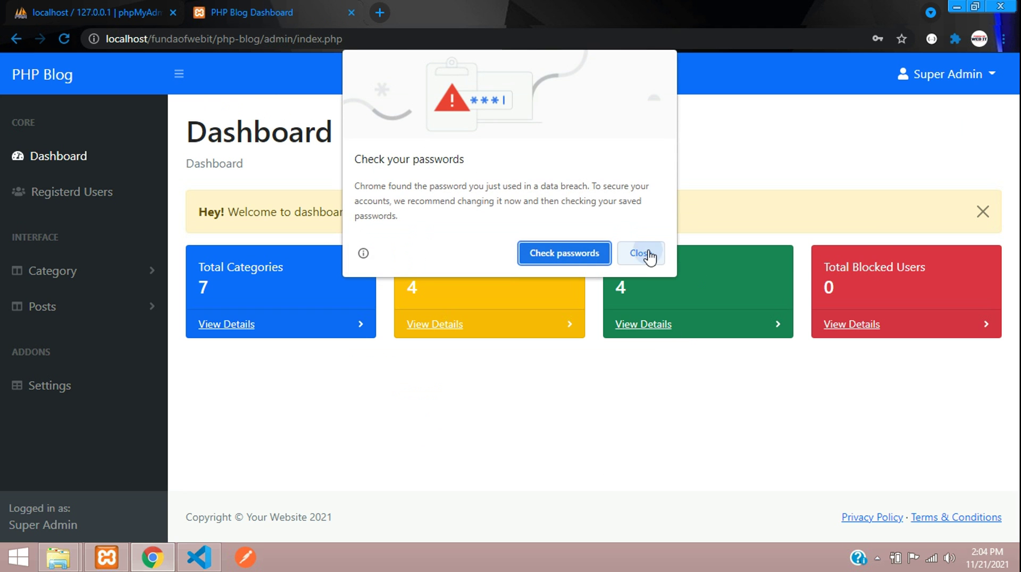
Dismiss Chrome's password breach and save-password popups.
{"action": "left_click", "coordinate": [642, 254]}
{"action": "left_click", "coordinate": [875, 249]}
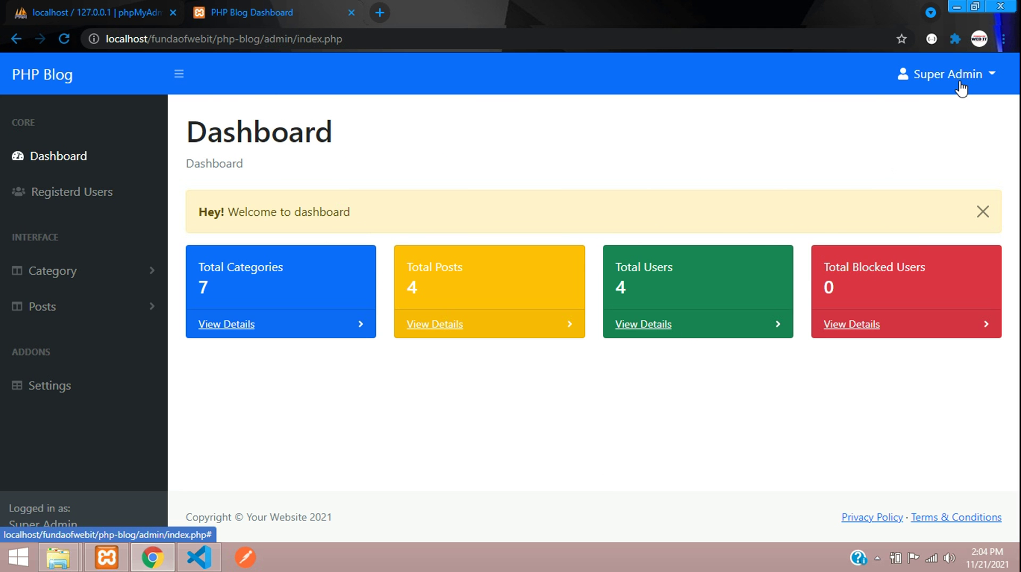
{"action": "left_click", "coordinate": [961, 75]}
{"action": "left_click", "coordinate": [961, 77]}
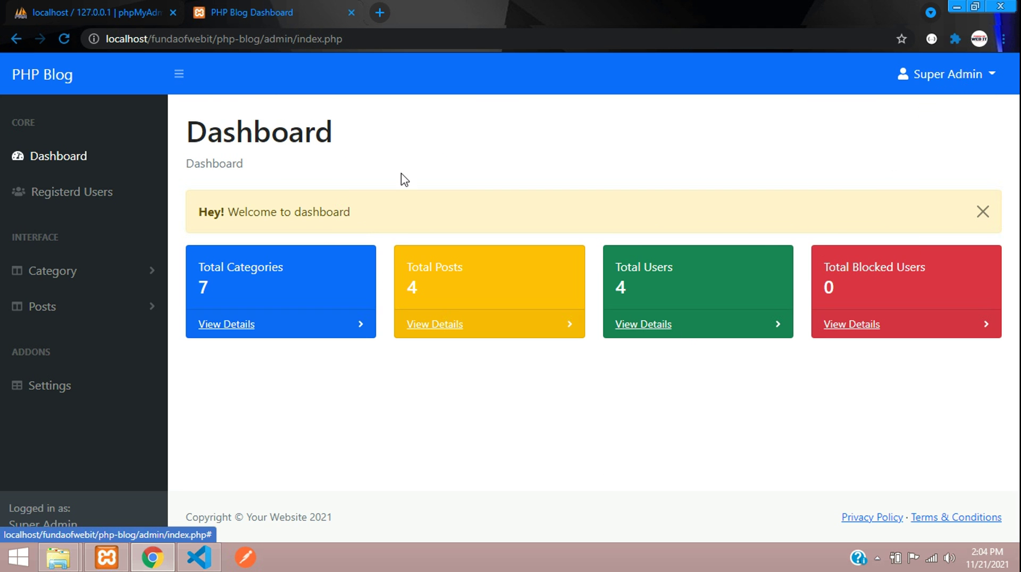
Open the Registered User list and try deleting the Super Admin account.
{"action": "left_click", "coordinate": [109, 197]}
{"action": "left_click_drag", "start_coordinate": [193, 137], "coordinate": [461, 141]}
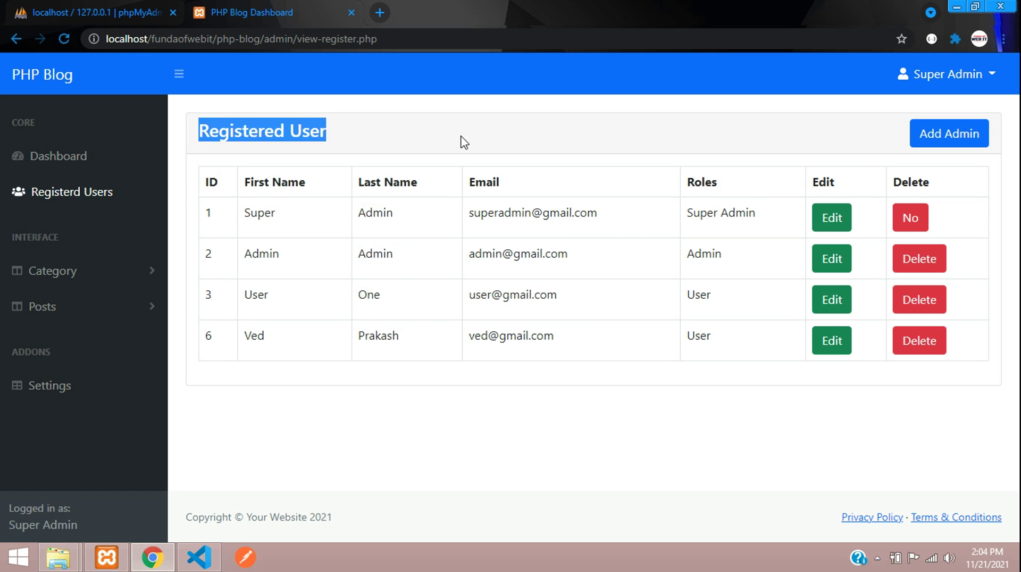
{"action": "left_click", "coordinate": [460, 142]}
{"action": "left_click_drag", "start_coordinate": [267, 204], "coordinate": [417, 324]}
{"action": "left_click", "coordinate": [417, 324]}
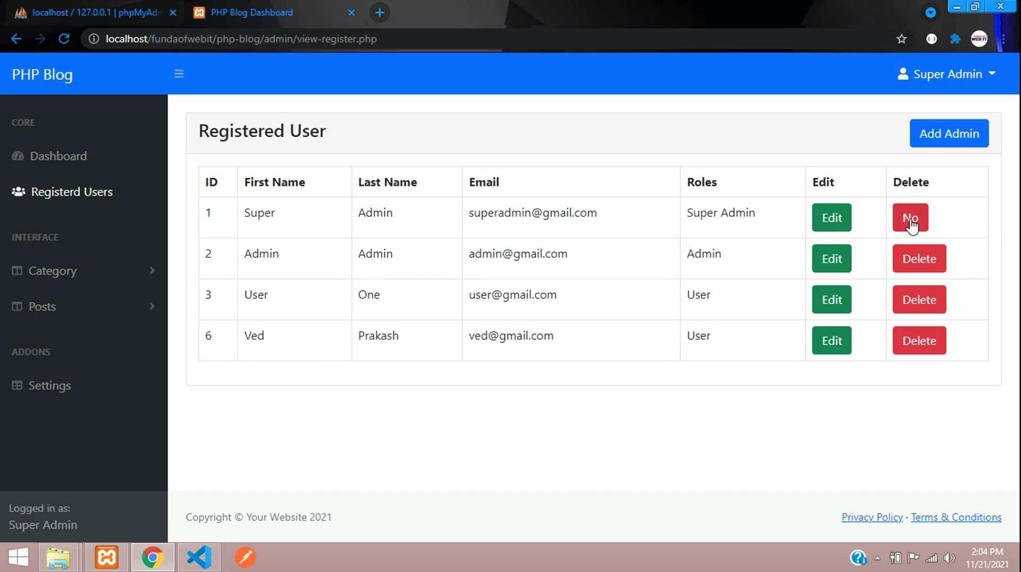
{"action": "left_click_drag", "start_coordinate": [478, 213], "coordinate": [728, 212]}
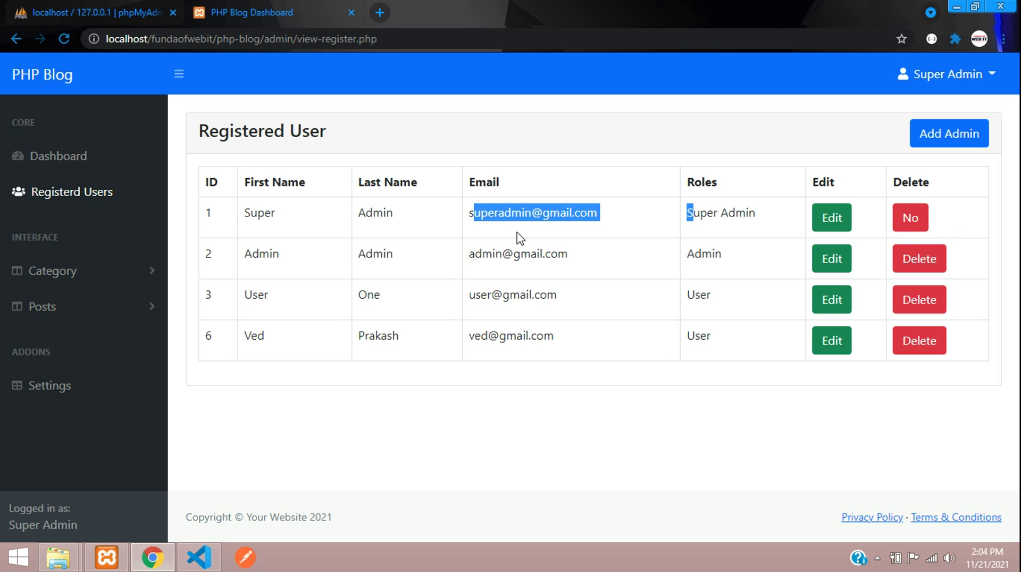
{"action": "left_click", "coordinate": [911, 220]}
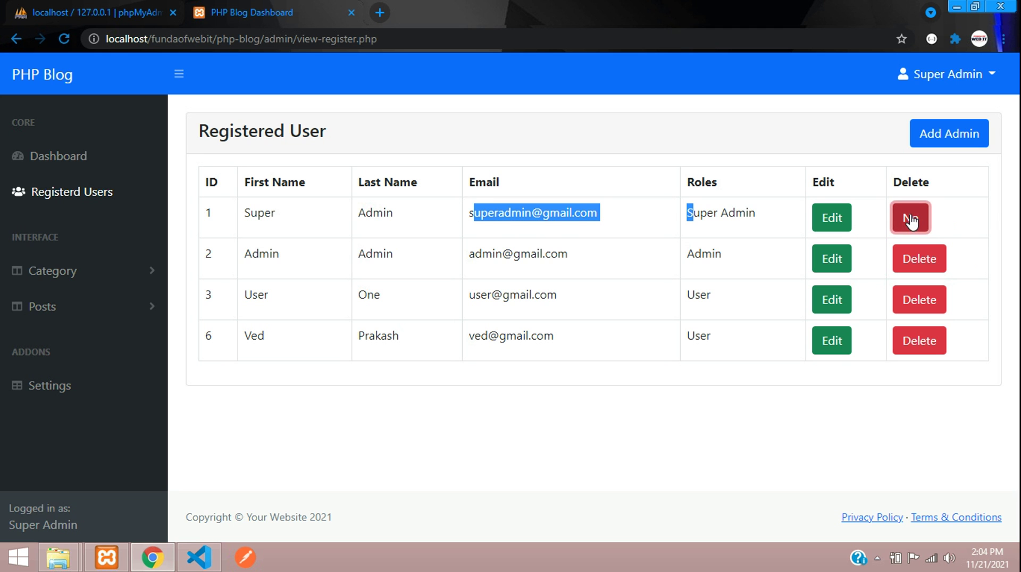
Edit user 2, switch Role as to User and back to Admin, then go BACK unsaved.
{"action": "left_click", "coordinate": [827, 260]}
{"action": "left_click", "coordinate": [358, 314]}
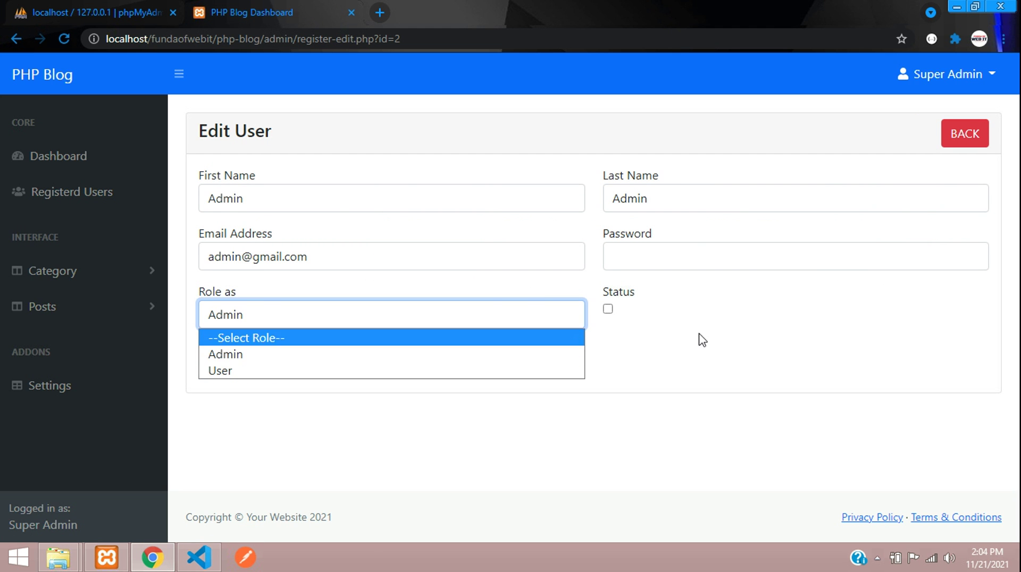
{"action": "left_click", "coordinate": [490, 371]}
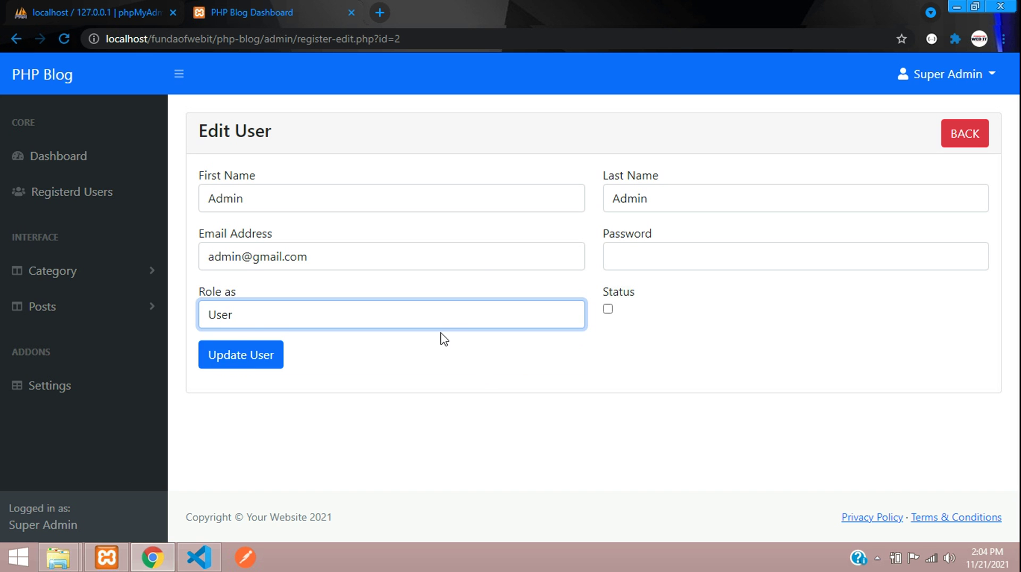
{"action": "left_click", "coordinate": [456, 319]}
{"action": "left_click", "coordinate": [341, 355]}
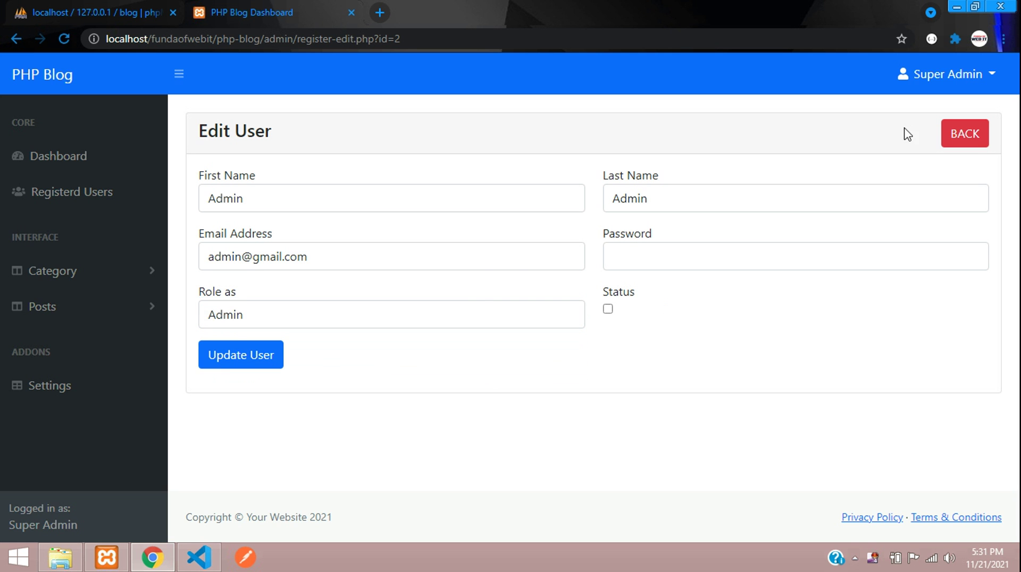
{"action": "left_click", "coordinate": [976, 143]}
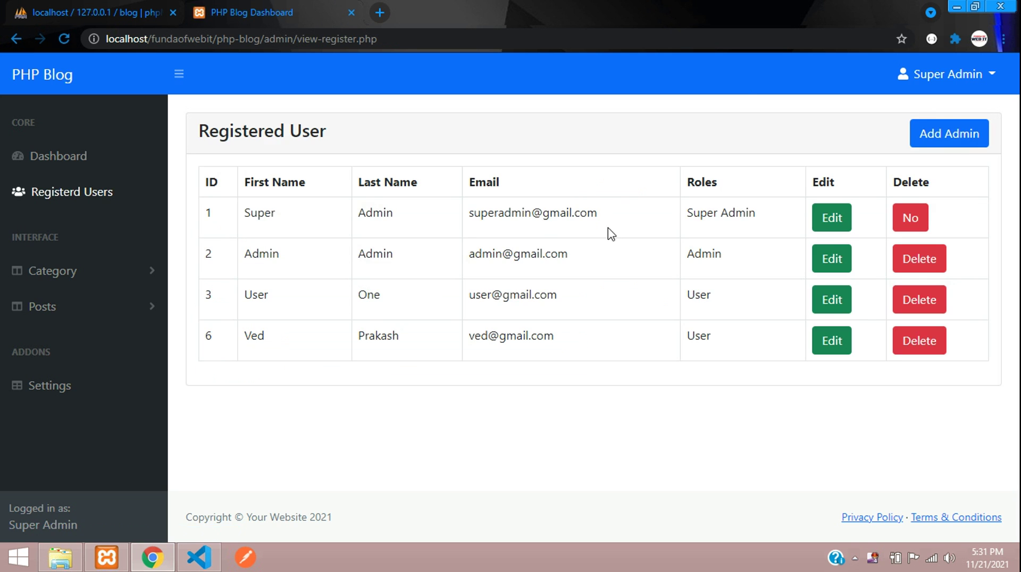
Browse View Category, then View Post, then return to View Category via the sidebar.
{"action": "left_click", "coordinate": [95, 273]}
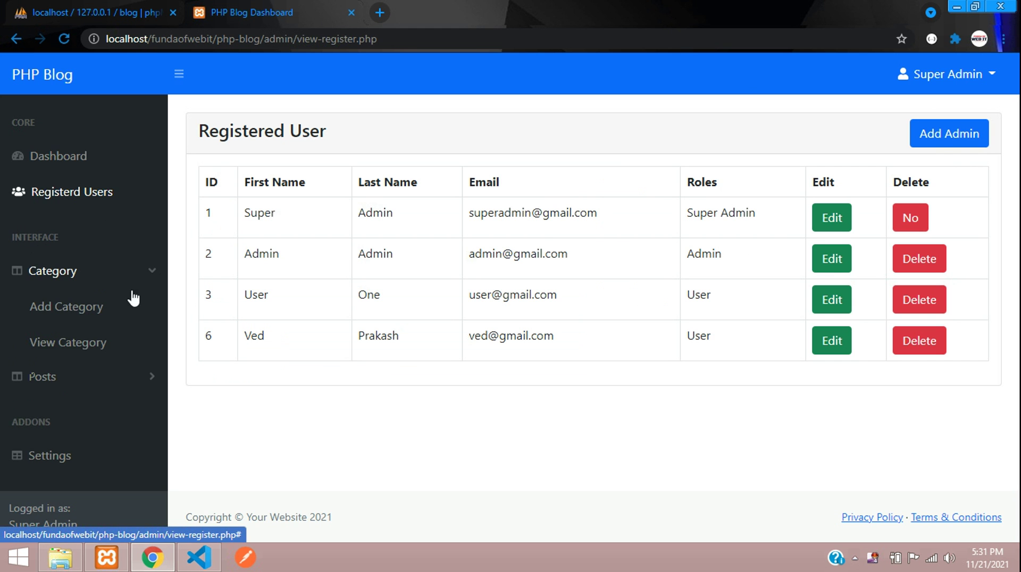
{"action": "left_click", "coordinate": [81, 344]}
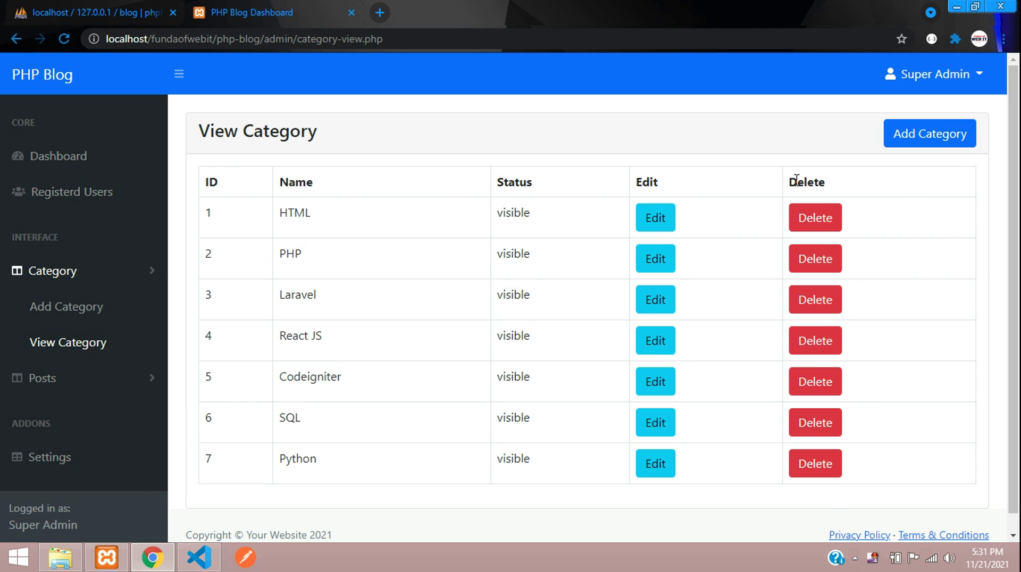
{"action": "left_click_drag", "start_coordinate": [791, 181], "coordinate": [879, 430]}
{"action": "left_click", "coordinate": [872, 500]}
{"action": "left_click", "coordinate": [105, 378]}
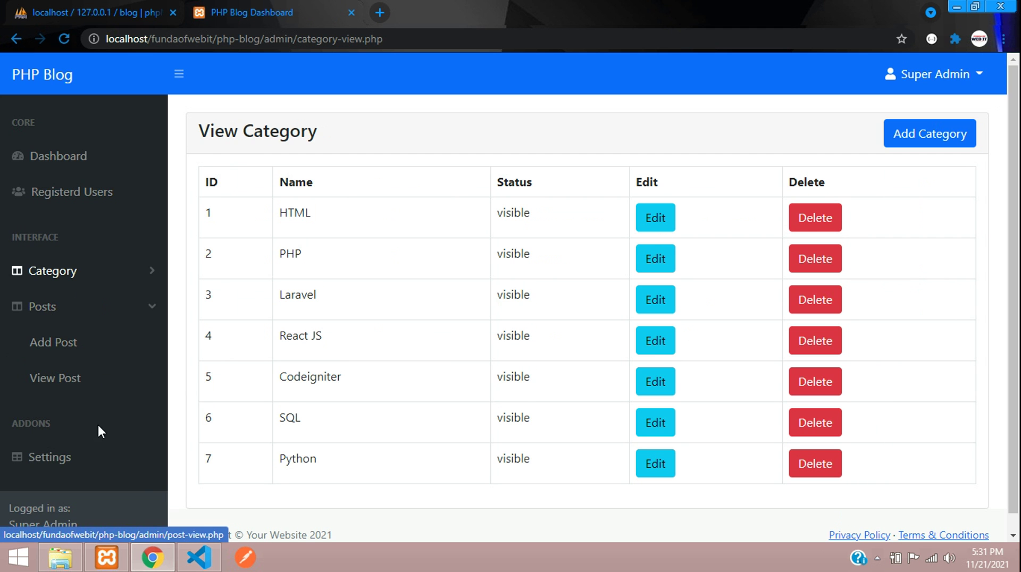
{"action": "left_click", "coordinate": [71, 378]}
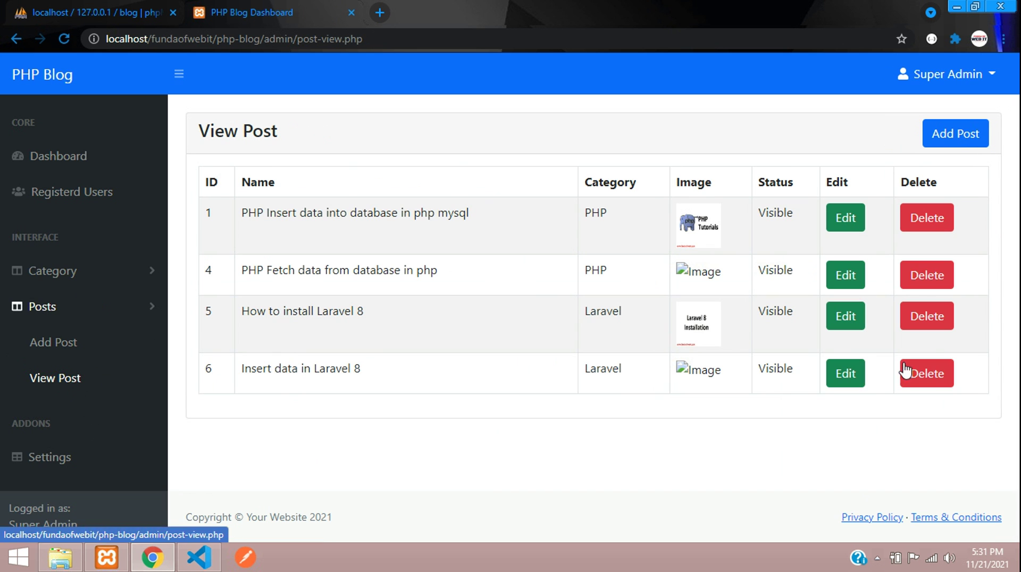
{"action": "left_click", "coordinate": [94, 273]}
{"action": "left_click", "coordinate": [76, 347]}
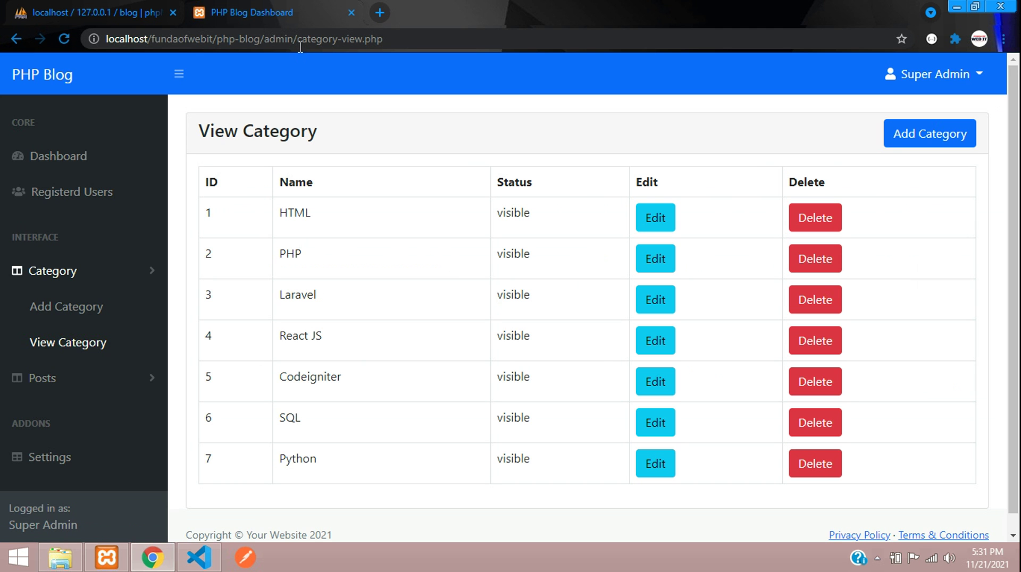
Load localhost/fundaofwebit/php-blog/ in a new tab and point out the Codeigniter category card.
{"action": "left_click_drag", "start_coordinate": [269, 40], "coordinate": [28, 18]}
{"action": "key", "text": "ctrl+c"}
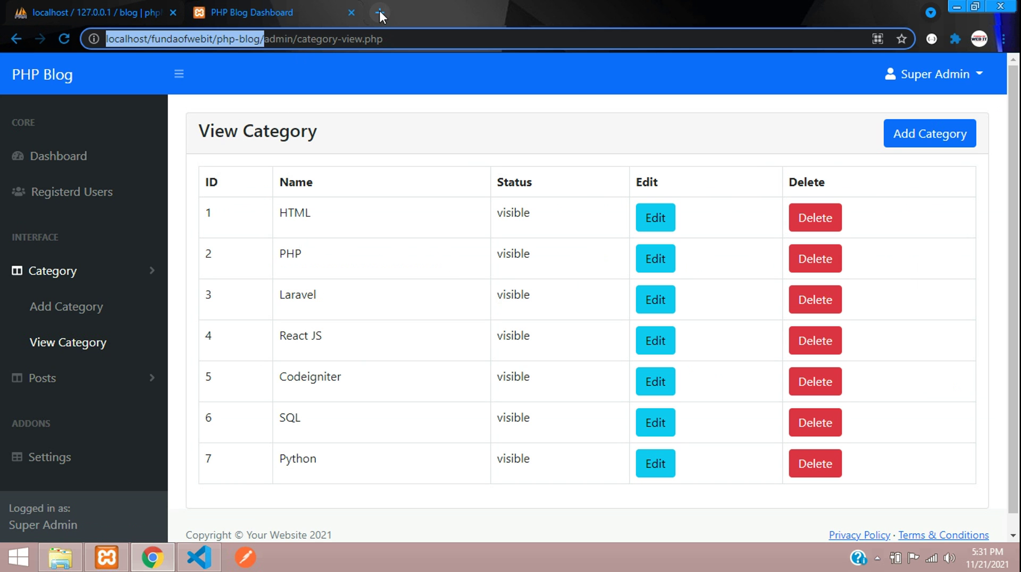
{"action": "left_click", "coordinate": [379, 12]}
{"action": "key", "text": "ctrl+v"}
{"action": "key", "text": "Return"}
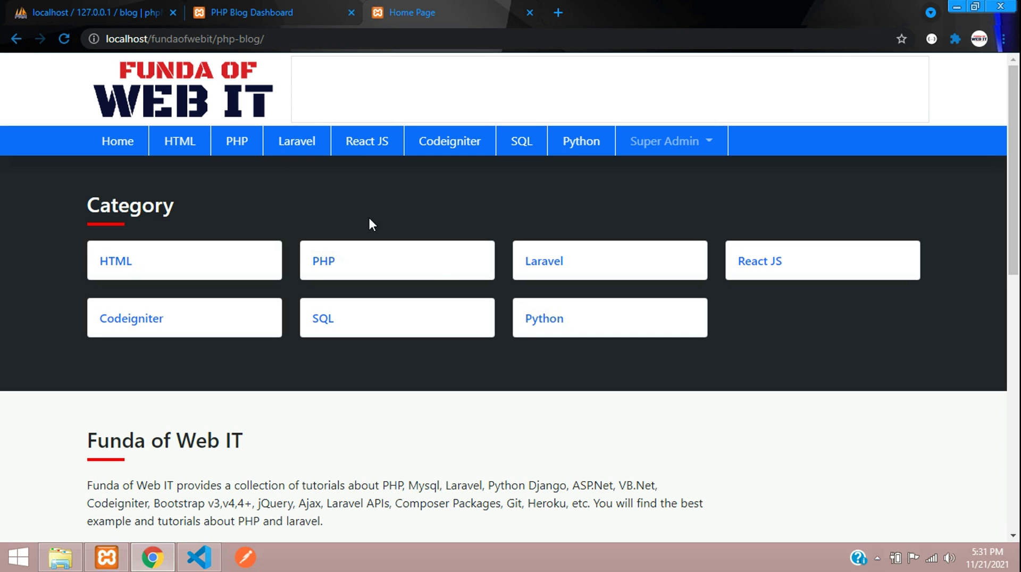
{"action": "left_click_drag", "start_coordinate": [78, 314], "coordinate": [182, 318]}
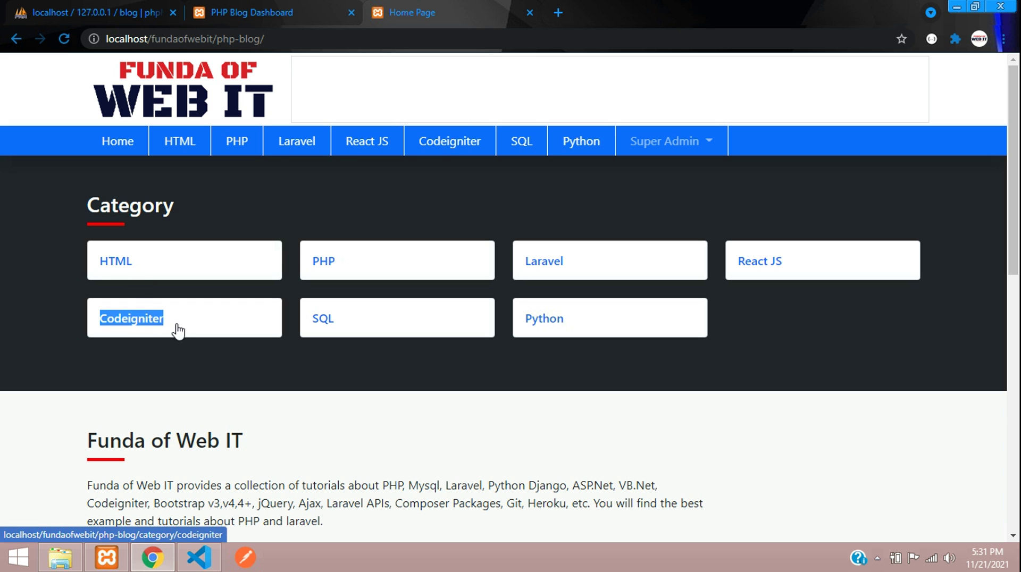
Tick Status on the Codeigniter category (ID 5), save it, and dismiss the Category Updated Successfully message.
{"action": "left_click", "coordinate": [290, 8]}
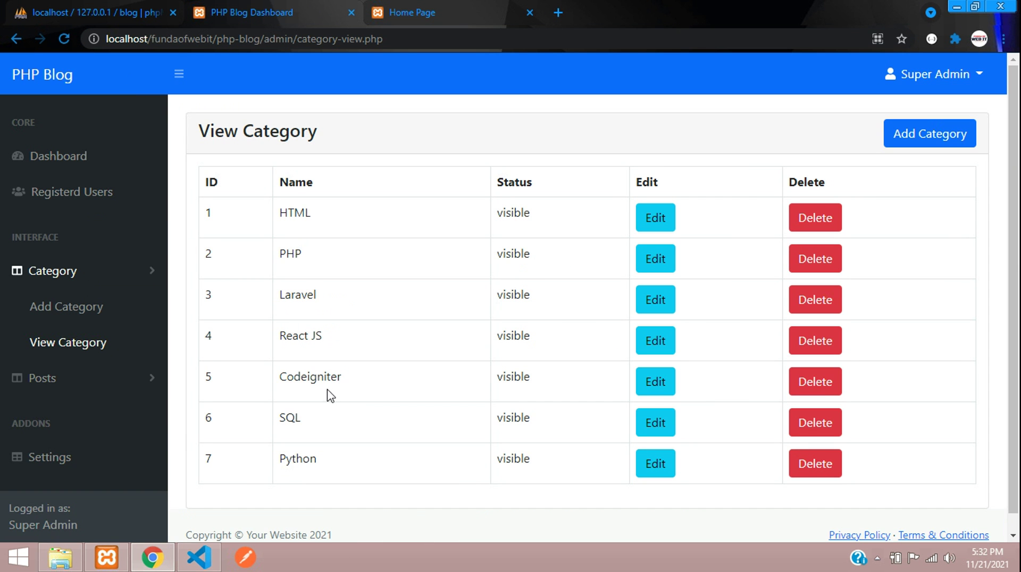
{"action": "left_click_drag", "start_coordinate": [276, 383], "coordinate": [511, 391]}
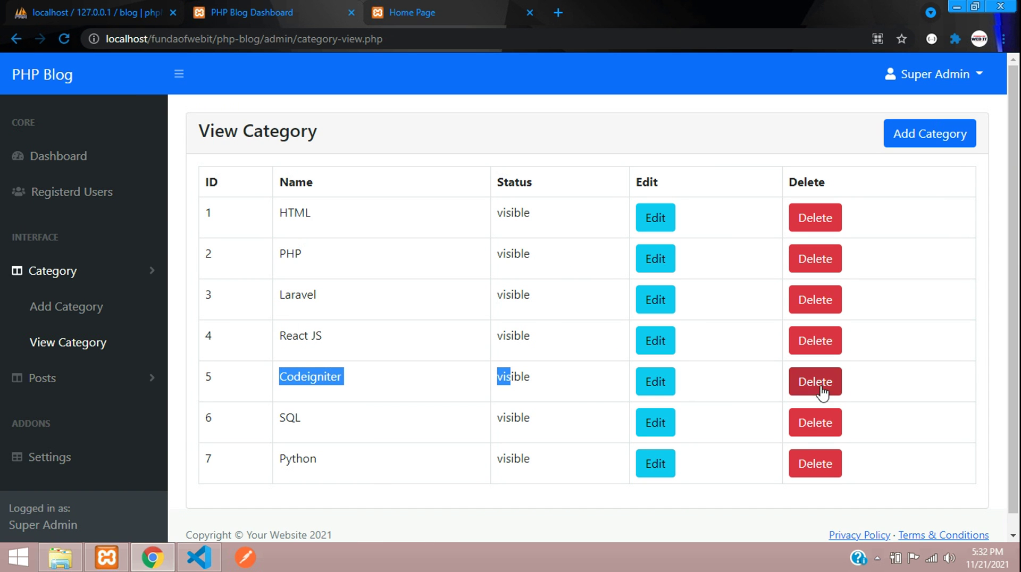
{"action": "left_click", "coordinate": [654, 381]}
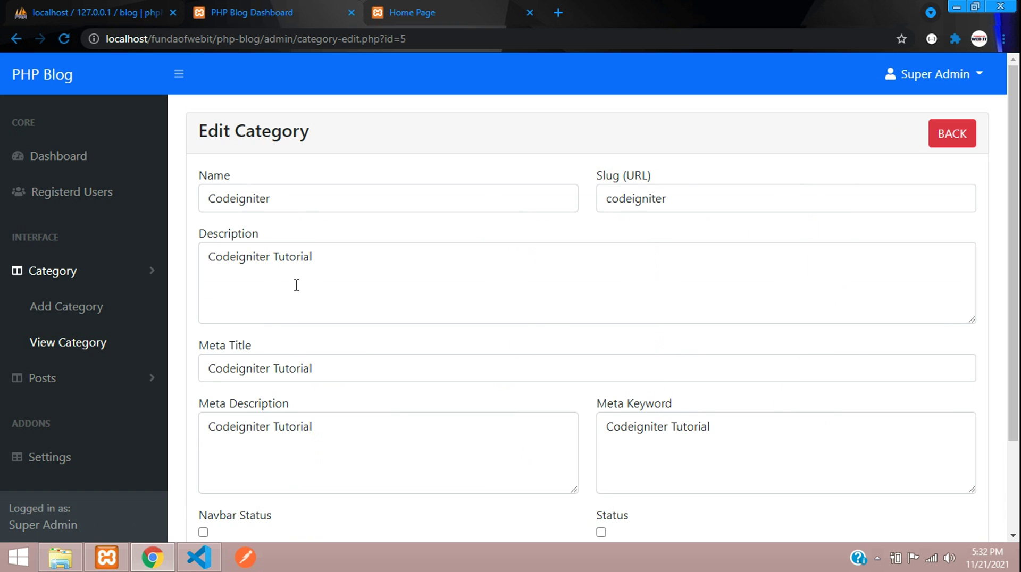
{"action": "scroll", "coordinate": [426, 447], "scroll_direction": "down", "scroll_amount": 3}
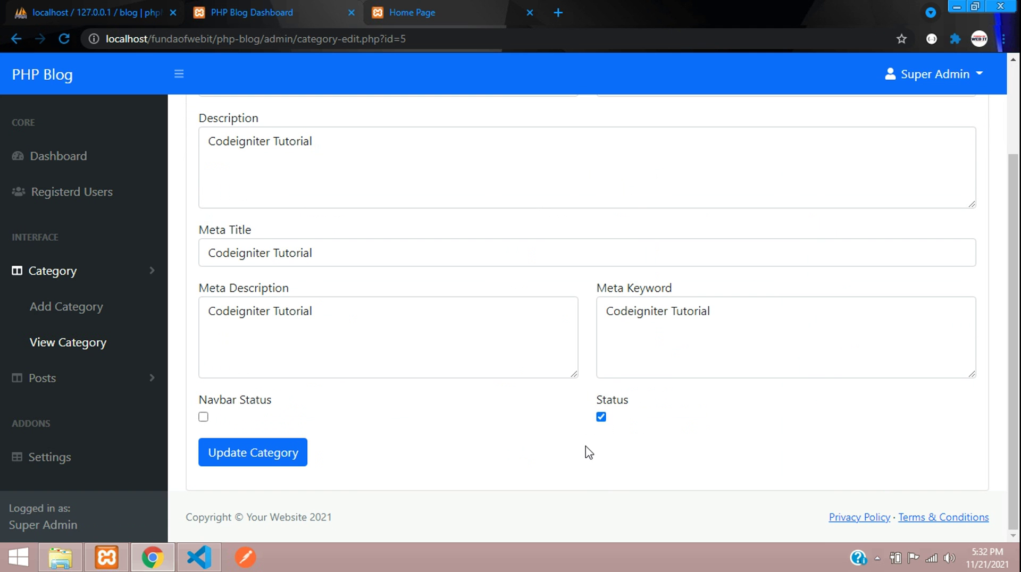
{"action": "left_click", "coordinate": [232, 457]}
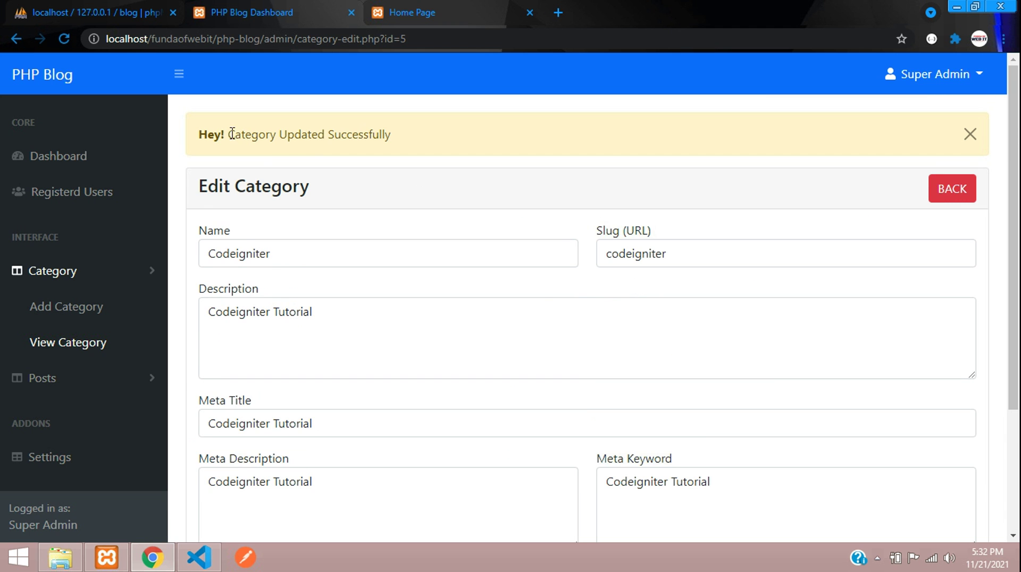
{"action": "left_click_drag", "start_coordinate": [228, 134], "coordinate": [530, 150]}
{"action": "left_click", "coordinate": [961, 139]}
{"action": "scroll", "coordinate": [703, 292], "scroll_direction": "down", "scroll_amount": 2}
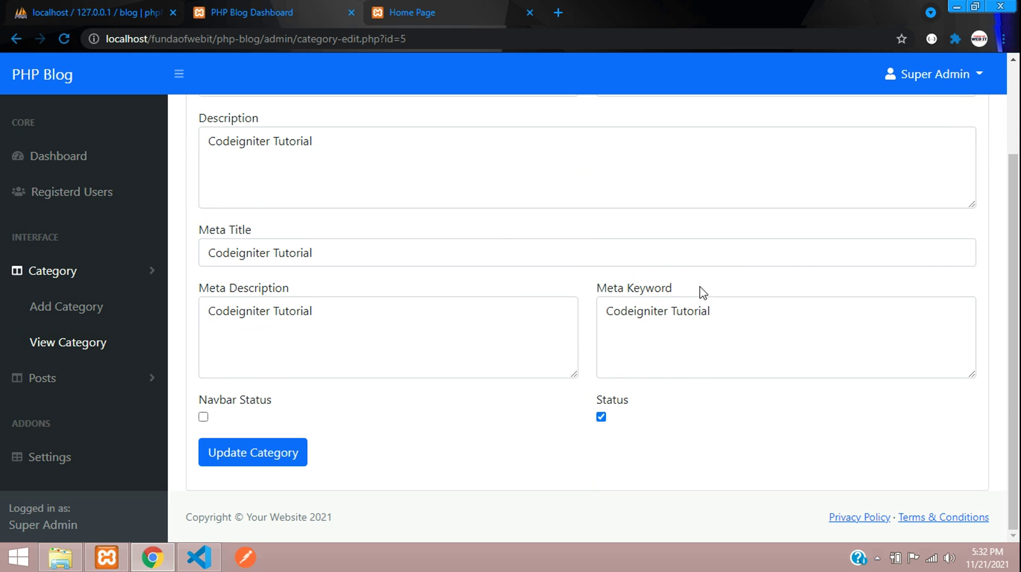
{"action": "left_click", "coordinate": [439, 11]}
Reload the public home page and confirm only six categories remain, without Codeigniter.
{"action": "left_click", "coordinate": [328, 39]}
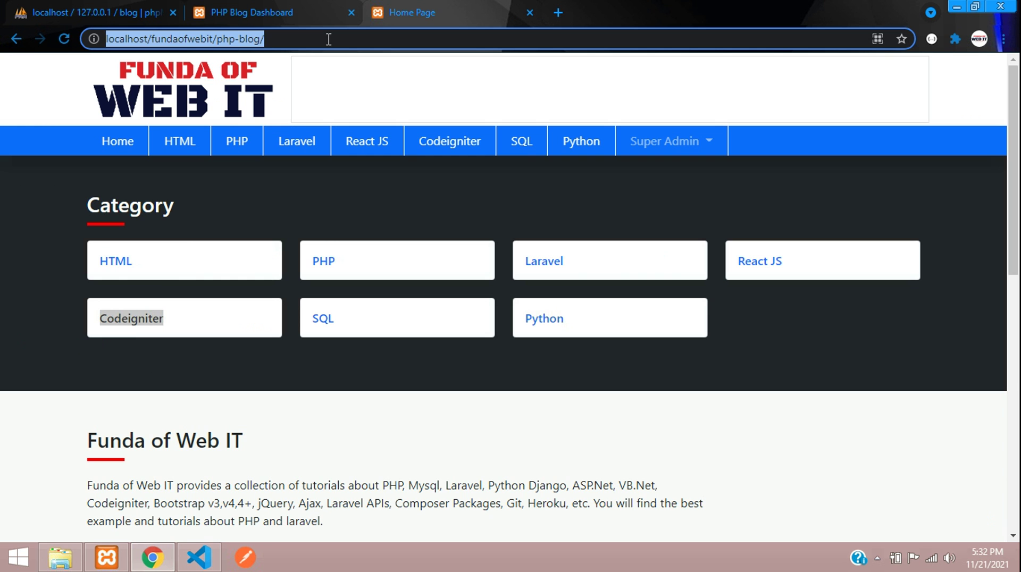
{"action": "key", "text": "Return"}
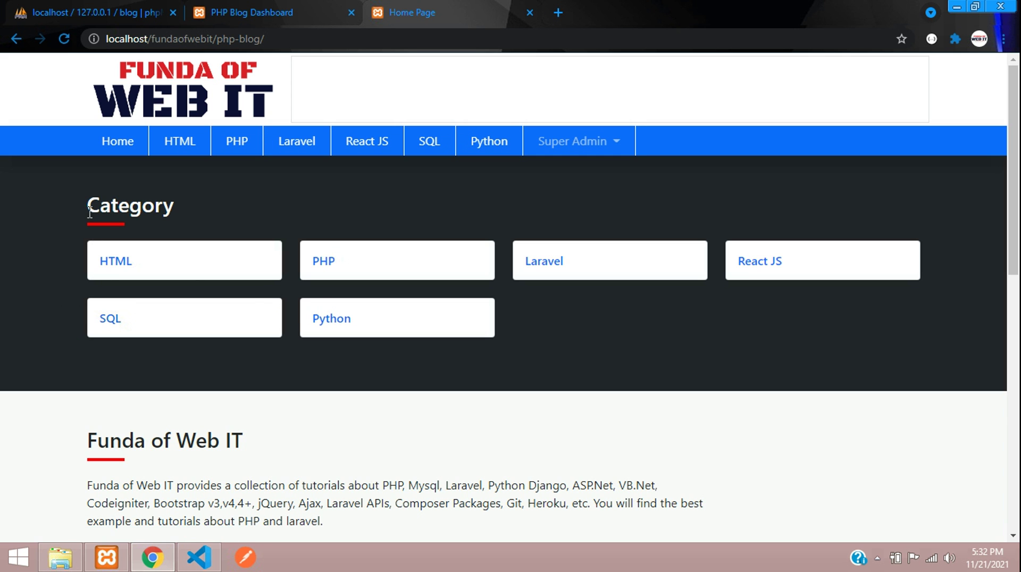
{"action": "left_click_drag", "start_coordinate": [89, 211], "coordinate": [512, 336]}
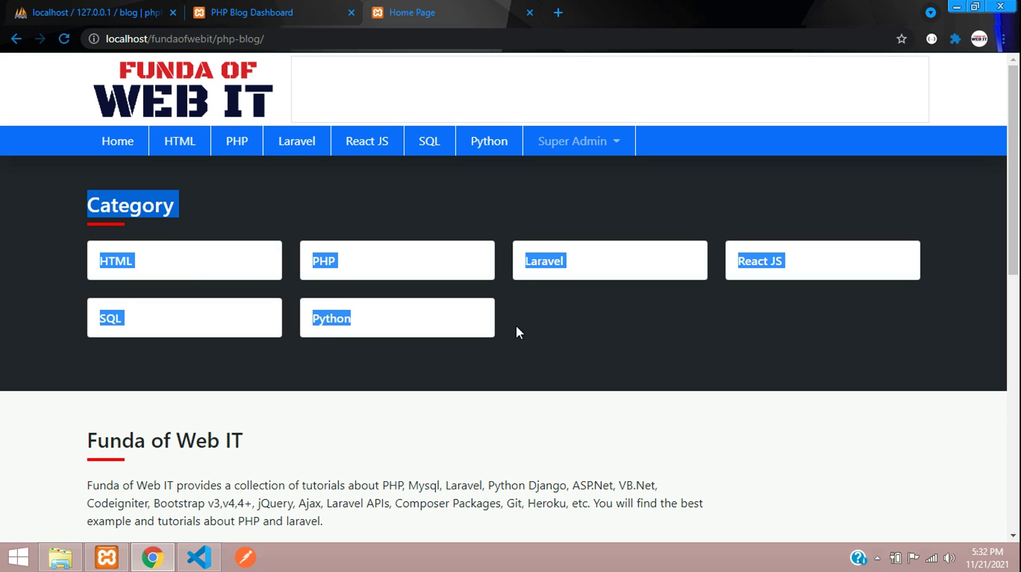
{"action": "left_click", "coordinate": [419, 186]}
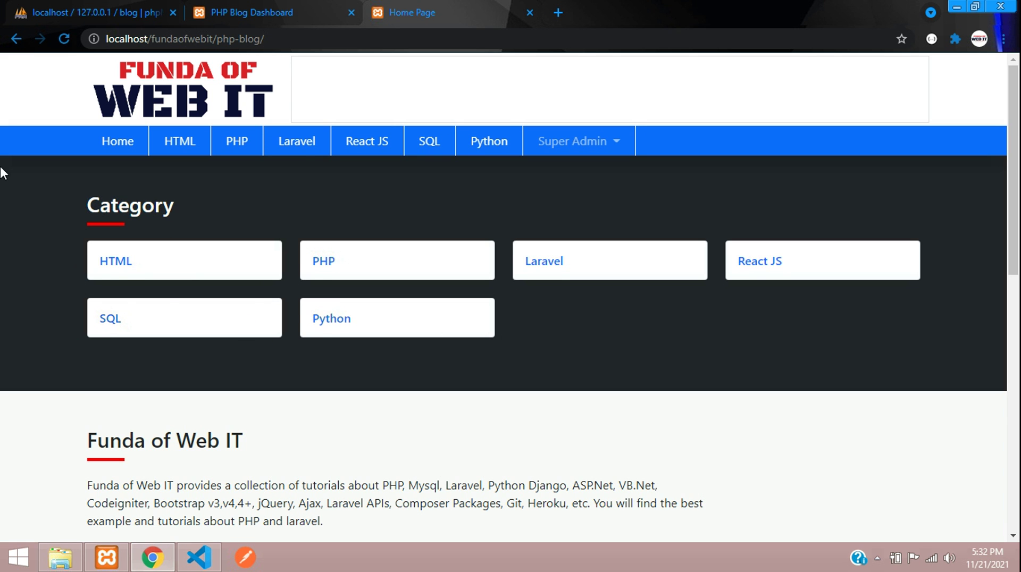
{"action": "left_click_drag", "start_coordinate": [76, 202], "coordinate": [429, 322]}
{"action": "left_click", "coordinate": [255, 10]}
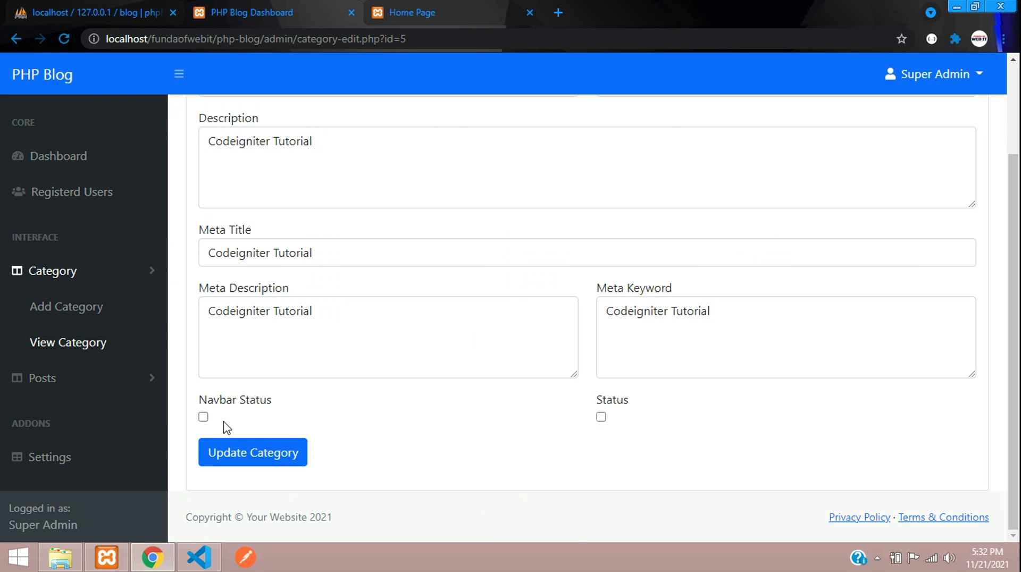
Save the Codeigniter category with Status cleared and reload the public home page.
{"action": "left_click", "coordinate": [250, 461]}
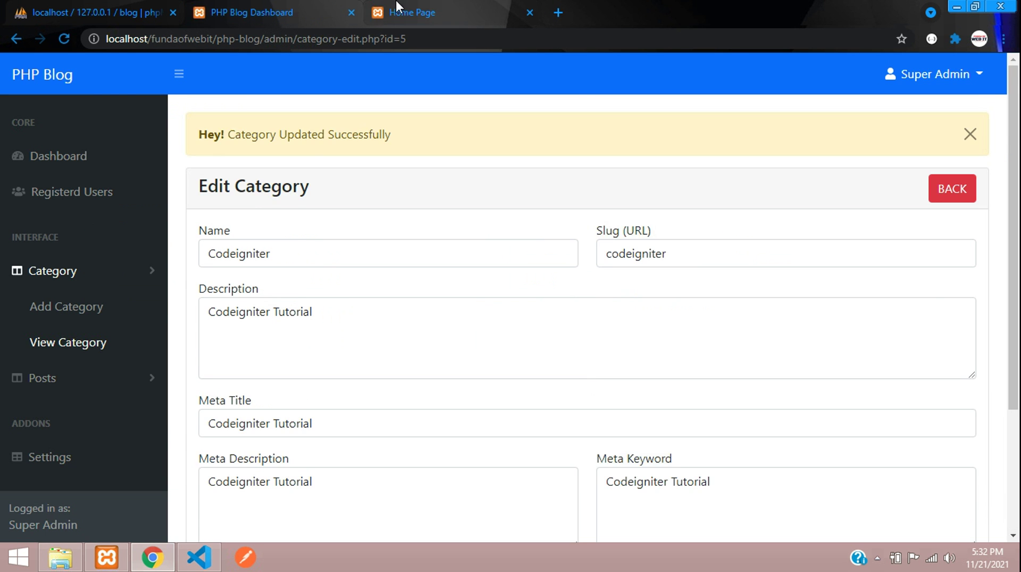
{"action": "left_click", "coordinate": [412, 12]}
{"action": "key", "text": "F5"}
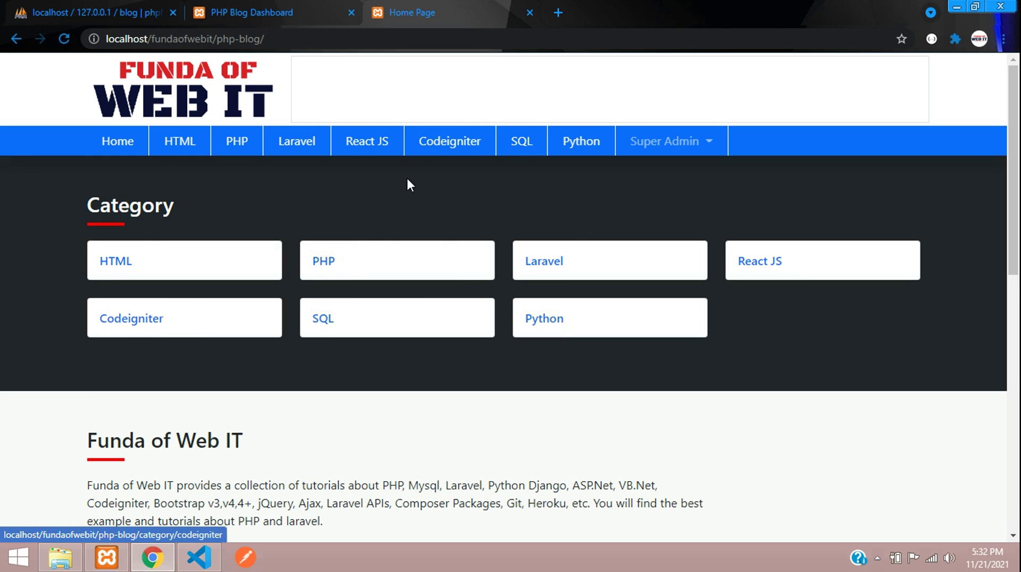
Re-save the Codeigniter category, then reload the home page to find its card back among seven.
{"action": "left_click", "coordinate": [275, 10]}
{"action": "scroll", "coordinate": [265, 383], "scroll_direction": "down", "scroll_amount": 3}
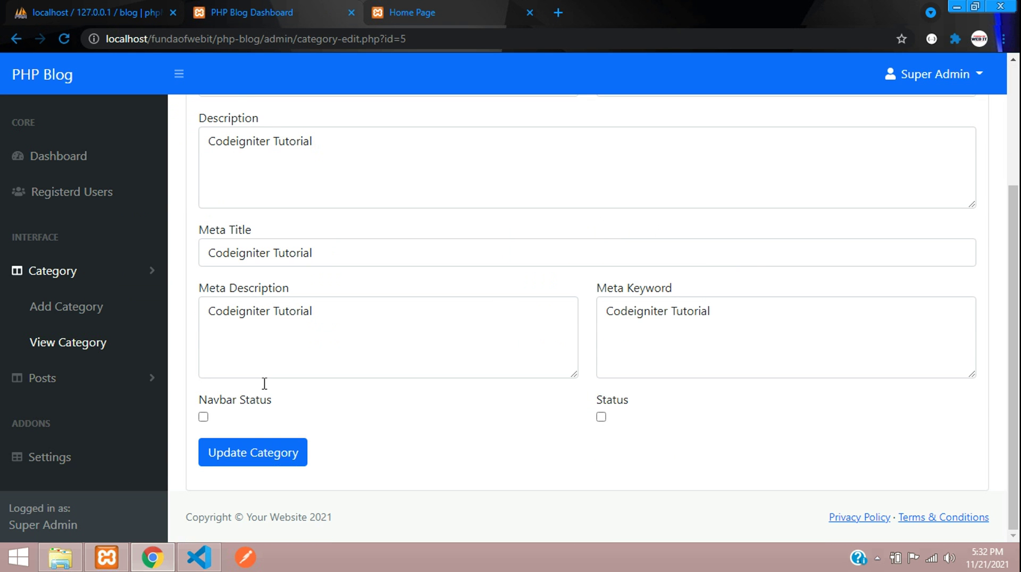
{"action": "left_click", "coordinate": [254, 454]}
{"action": "scroll", "coordinate": [228, 262], "scroll_direction": "down", "scroll_amount": 5}
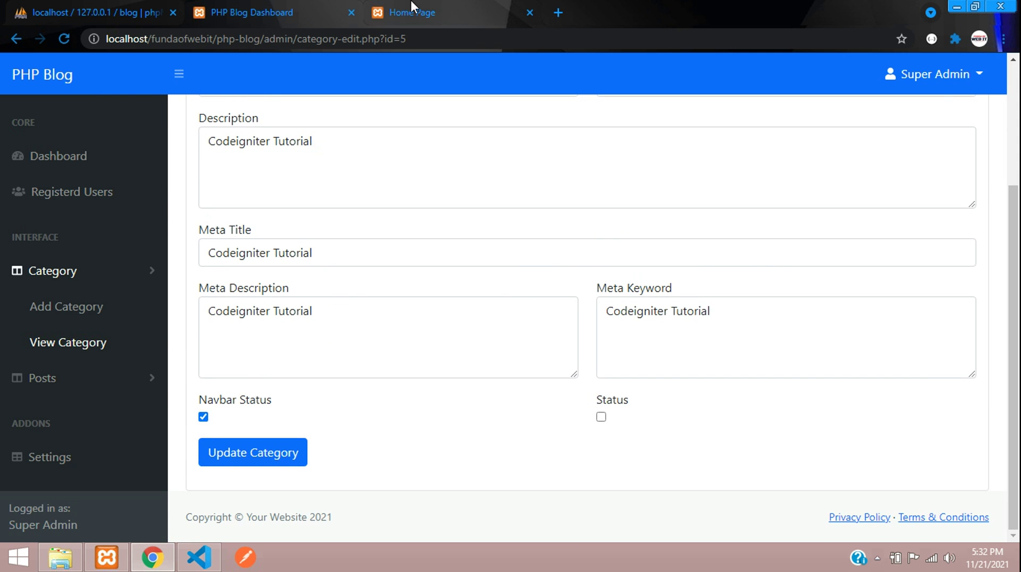
{"action": "left_click", "coordinate": [411, 11]}
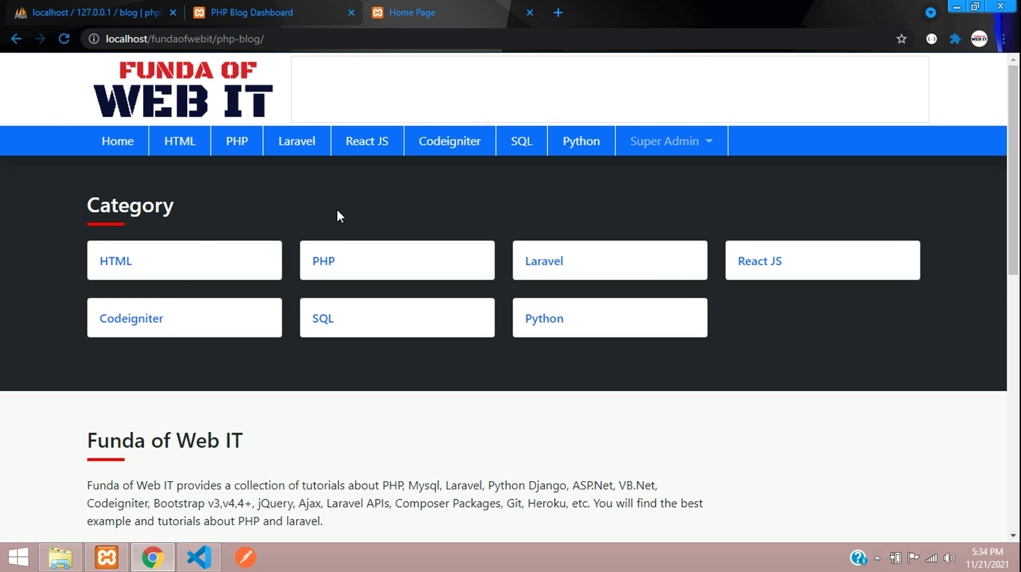
{"action": "key", "text": "F5"}
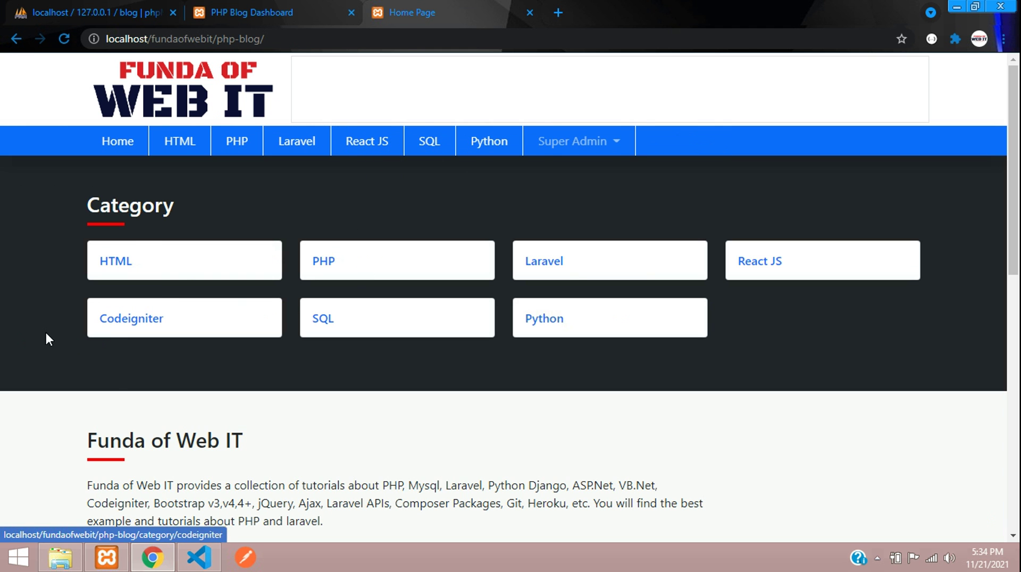
{"action": "left_click_drag", "start_coordinate": [69, 319], "coordinate": [192, 323]}
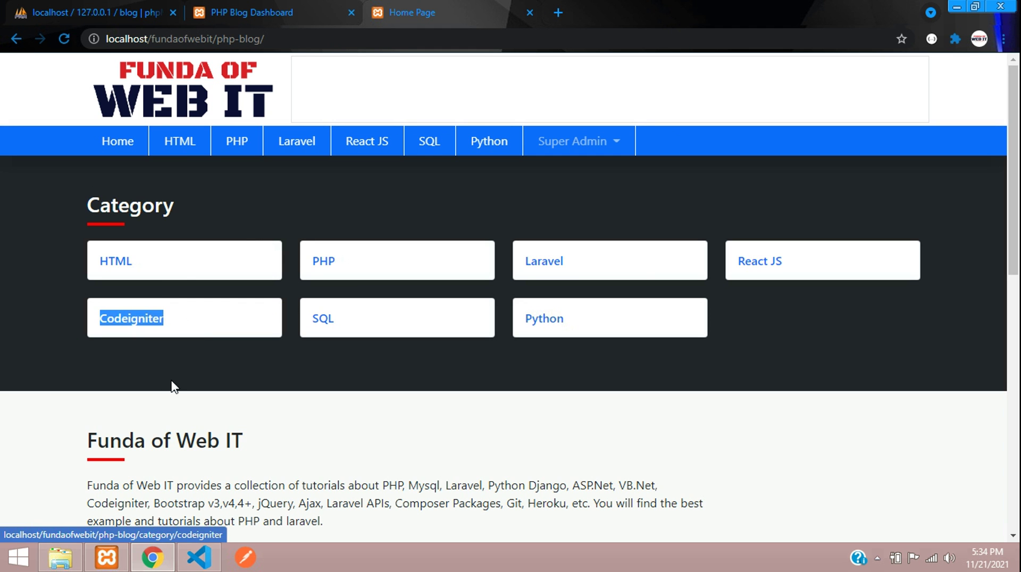
View the Codeigniter category page showing No Post Available, then the PHP category page.
{"action": "left_click", "coordinate": [180, 365]}
{"action": "left_click", "coordinate": [165, 320]}
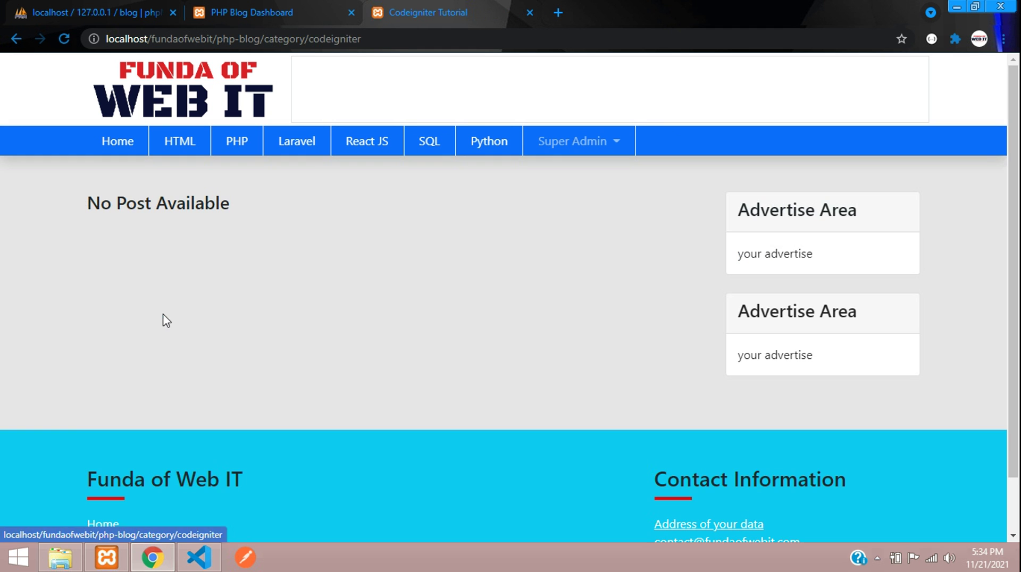
{"action": "left_click", "coordinate": [319, 38]}
{"action": "double_click", "coordinate": [376, 37]}
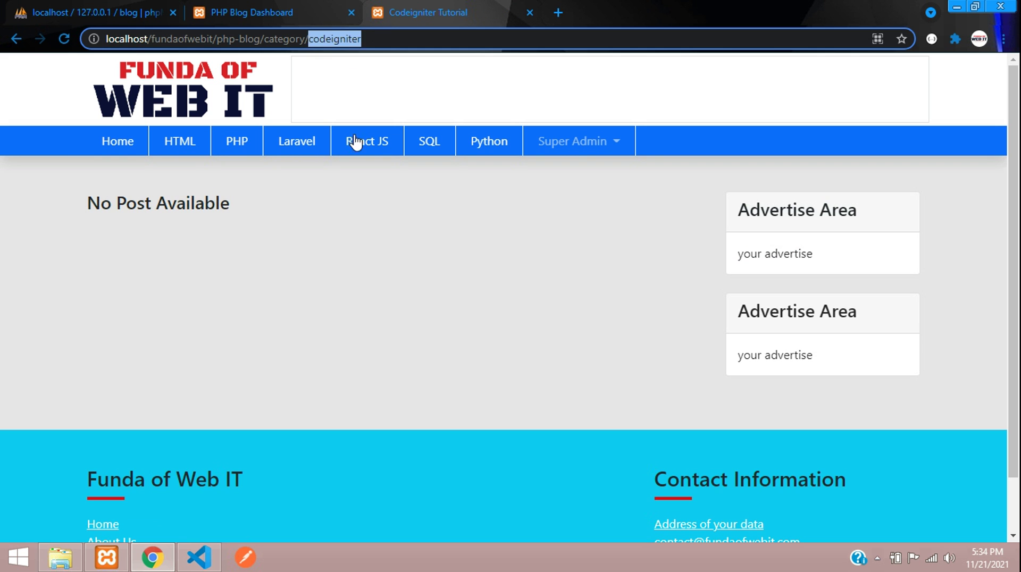
{"action": "left_click_drag", "start_coordinate": [145, 203], "coordinate": [252, 255]}
{"action": "left_click", "coordinate": [242, 143]}
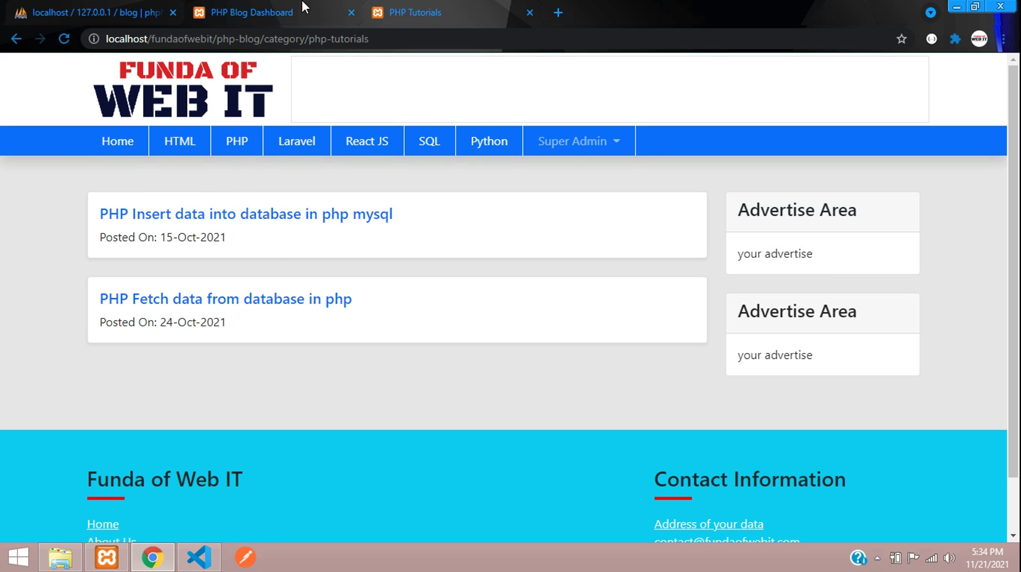
Save the Codeigniter category in the admin with Navbar Status turned on.
{"action": "left_click", "coordinate": [304, 8]}
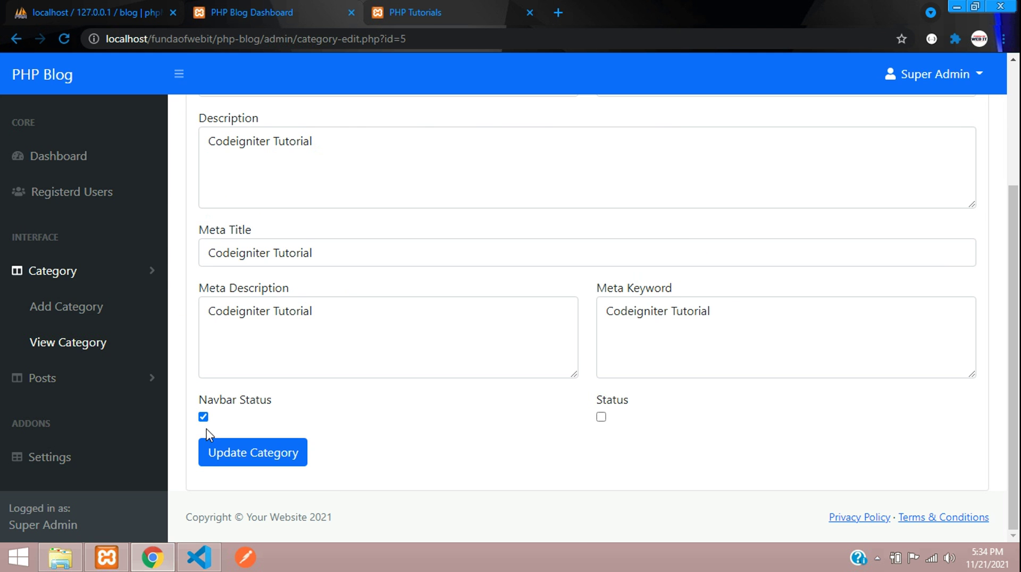
{"action": "left_click", "coordinate": [229, 453]}
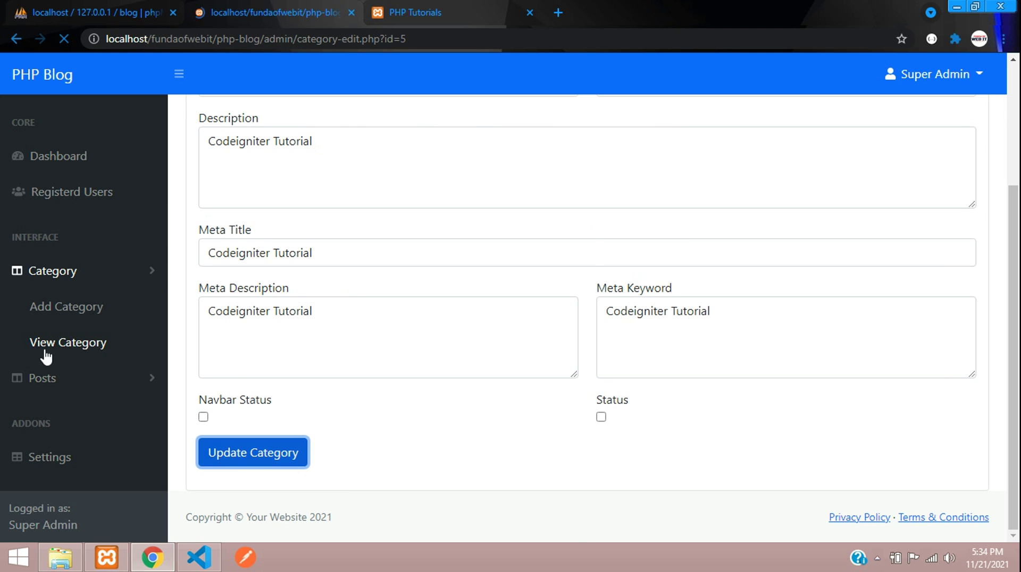
{"action": "scroll", "coordinate": [923, 202], "scroll_direction": "down", "scroll_amount": 3}
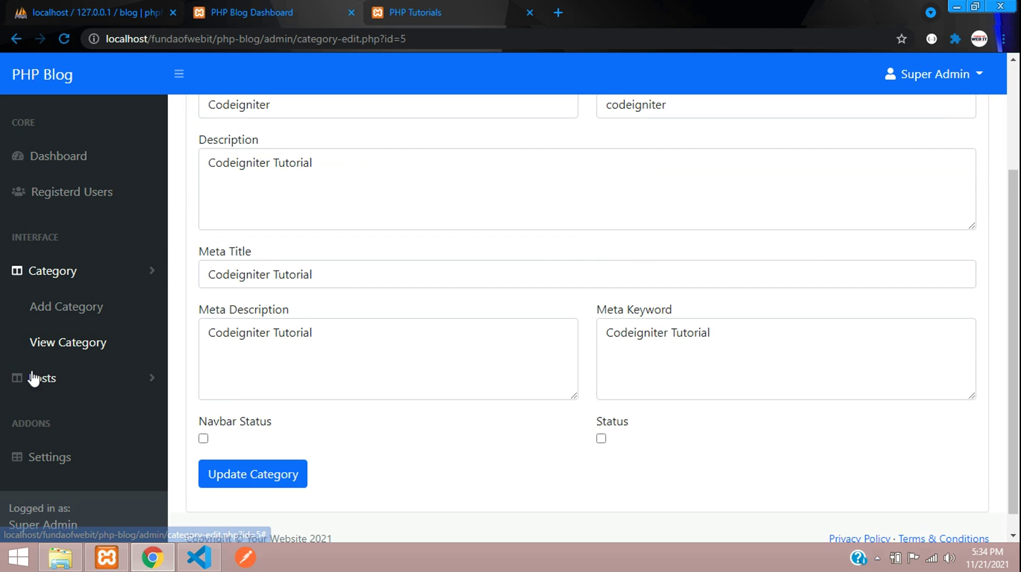
{"action": "left_click", "coordinate": [43, 377]}
From View Post, edit post 1 and tick its Status checkbox to mark it hidden.
{"action": "left_click", "coordinate": [69, 383]}
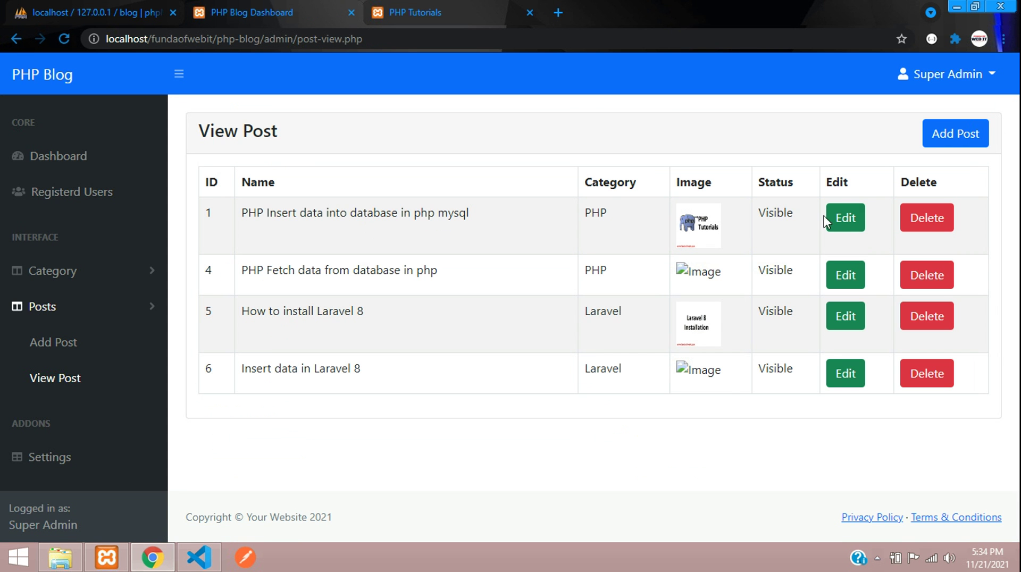
{"action": "left_click", "coordinate": [835, 218]}
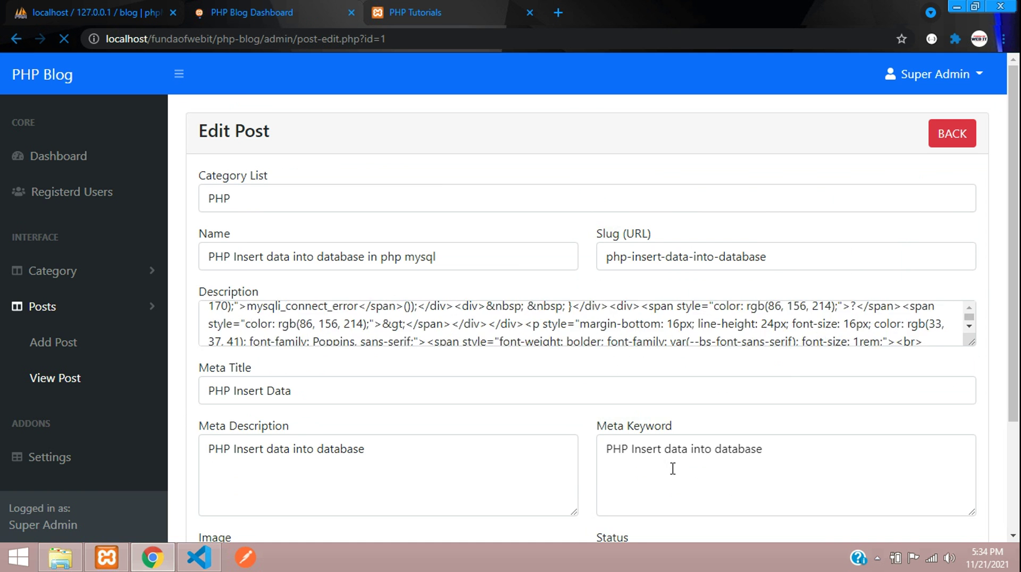
{"action": "scroll", "coordinate": [816, 470], "scroll_direction": "down", "scroll_amount": 3}
{"action": "scroll", "coordinate": [667, 421], "scroll_direction": "down", "scroll_amount": 6}
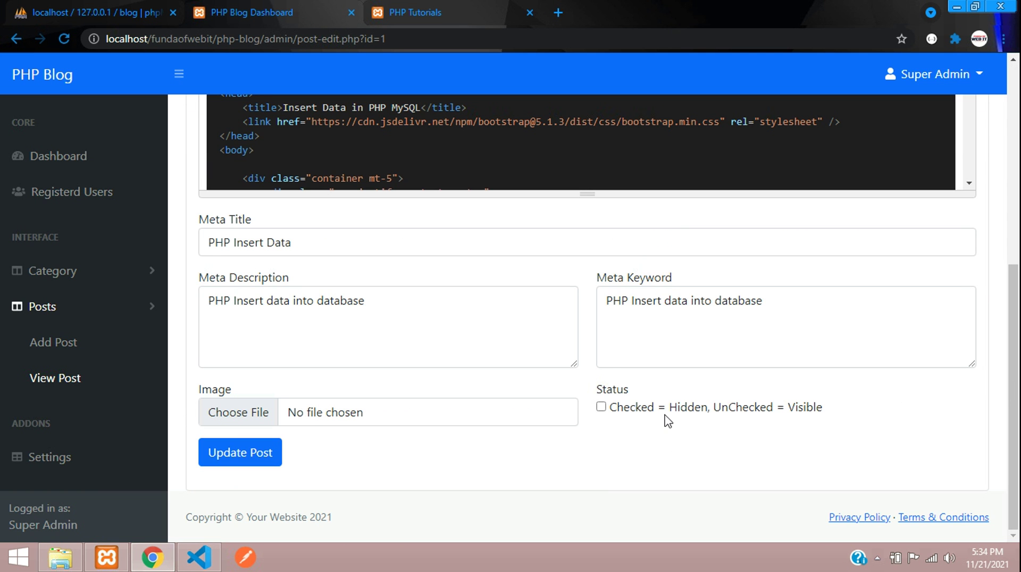
{"action": "left_click", "coordinate": [601, 408]}
{"action": "left_click_drag", "start_coordinate": [694, 413], "coordinate": [860, 415]}
Check the post name 'PHP Insert data into database in php mysql' and save it as hidden.
{"action": "left_click", "coordinate": [415, 12]}
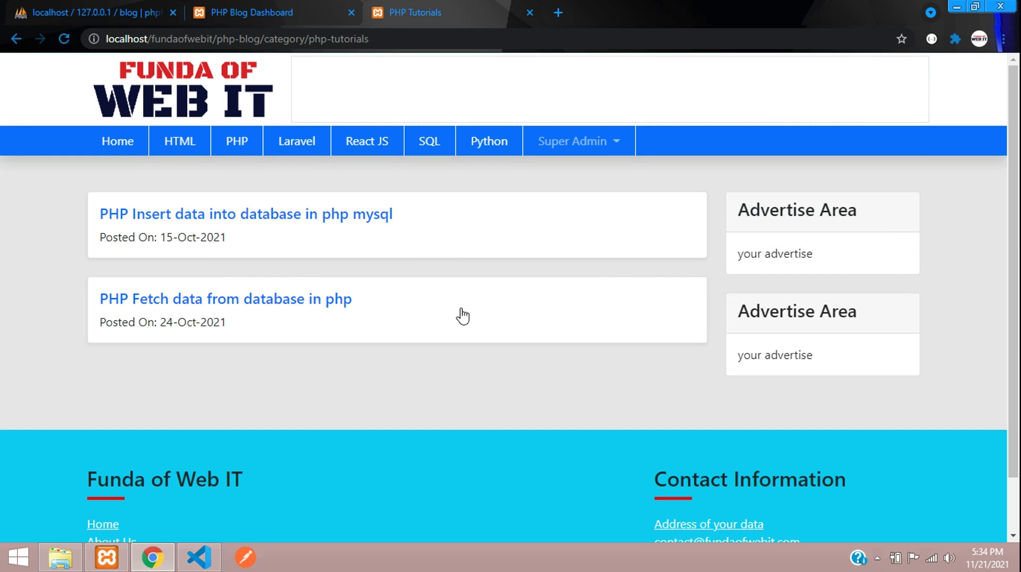
{"action": "left_click", "coordinate": [327, 12]}
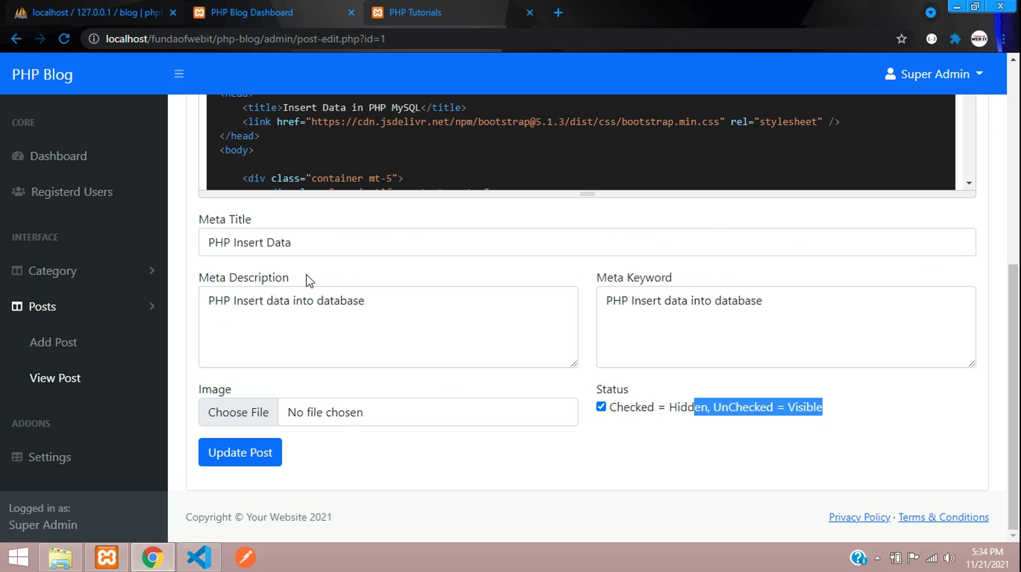
{"action": "scroll", "coordinate": [202, 318], "scroll_direction": "up", "scroll_amount": 5}
{"action": "scroll", "coordinate": [202, 318], "scroll_direction": "up", "scroll_amount": 2}
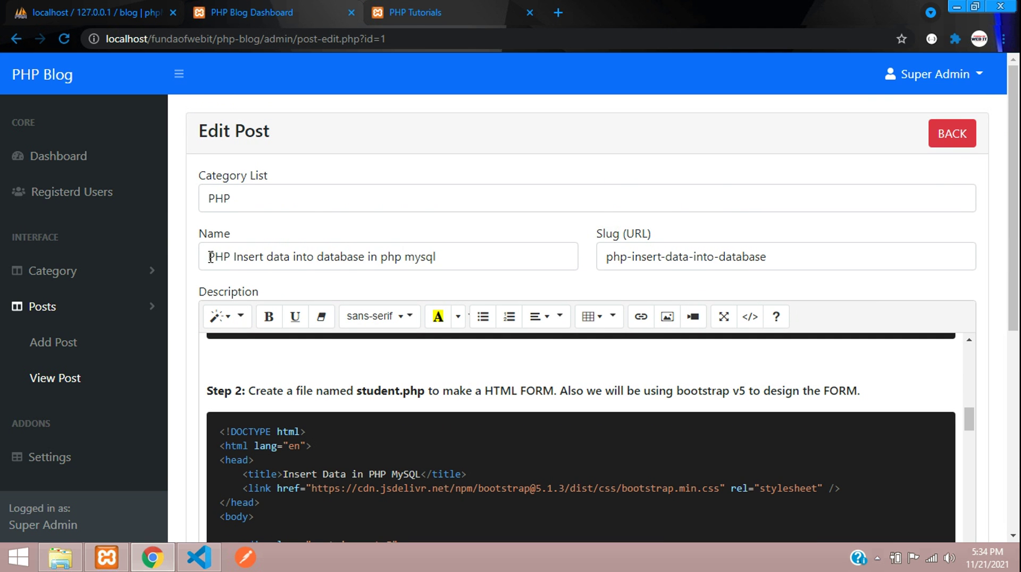
{"action": "left_click_drag", "start_coordinate": [210, 257], "coordinate": [450, 266]}
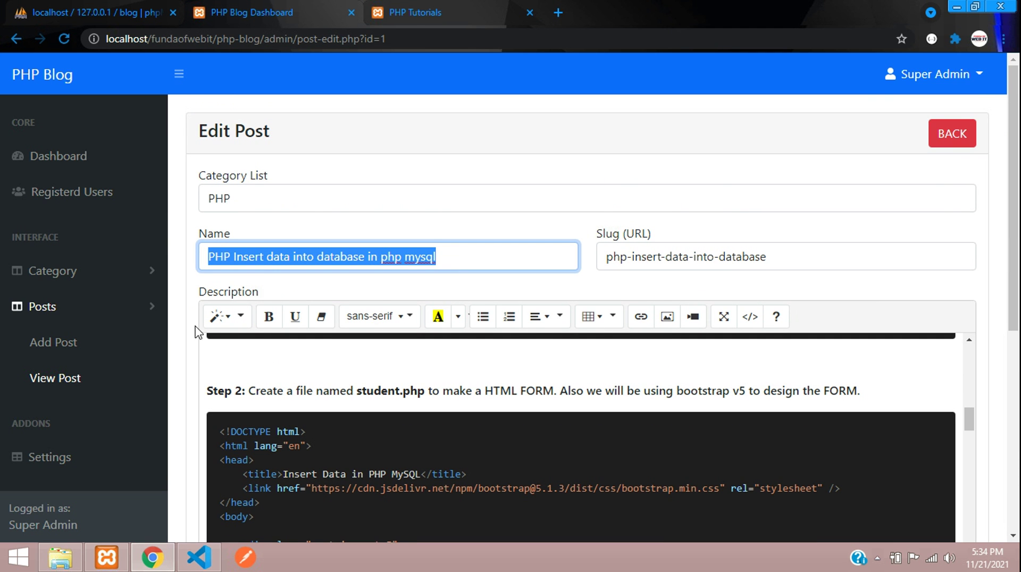
{"action": "scroll", "coordinate": [186, 338], "scroll_direction": "down", "scroll_amount": 2}
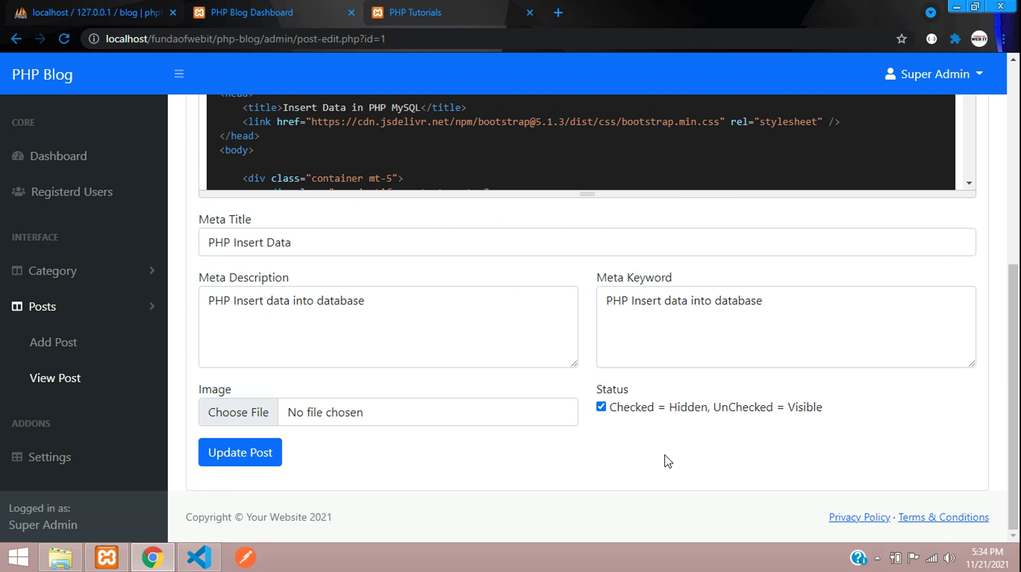
{"action": "left_click", "coordinate": [269, 452]}
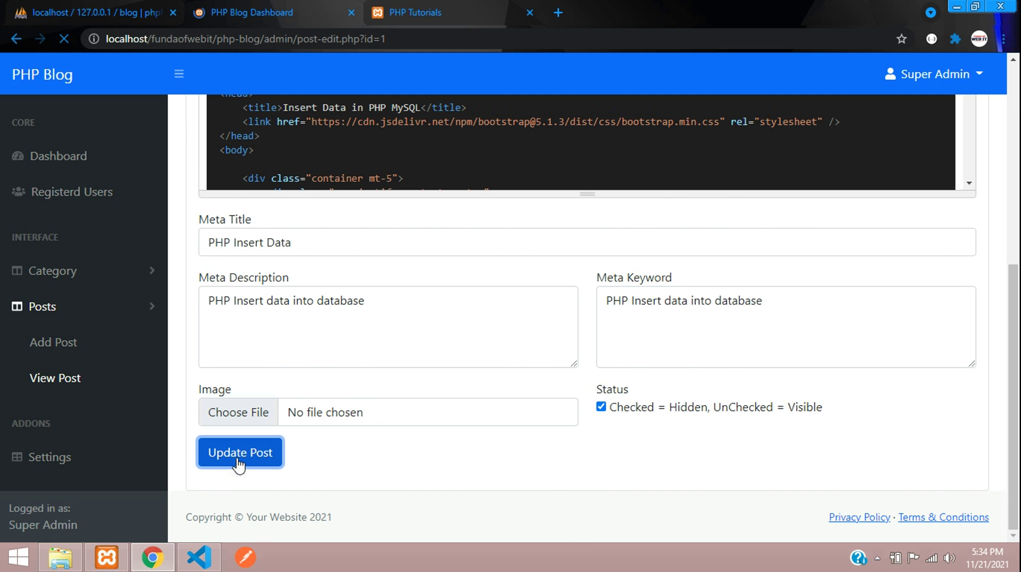
Reload PHP Tutorials, save post 1 as visible, and reload to see both Insert and Fetch data posts.
{"action": "left_click", "coordinate": [414, 12]}
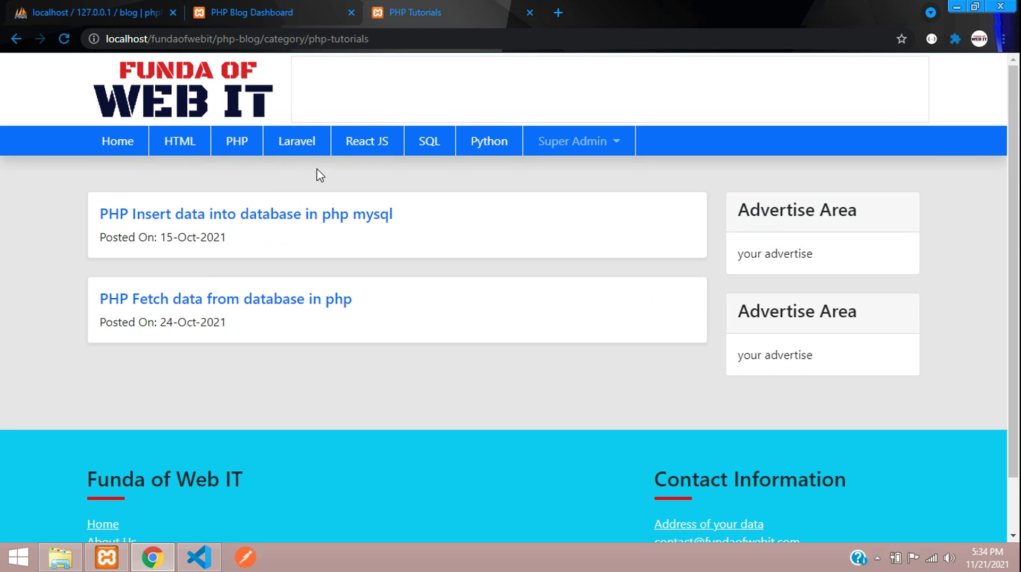
{"action": "key", "text": "F5"}
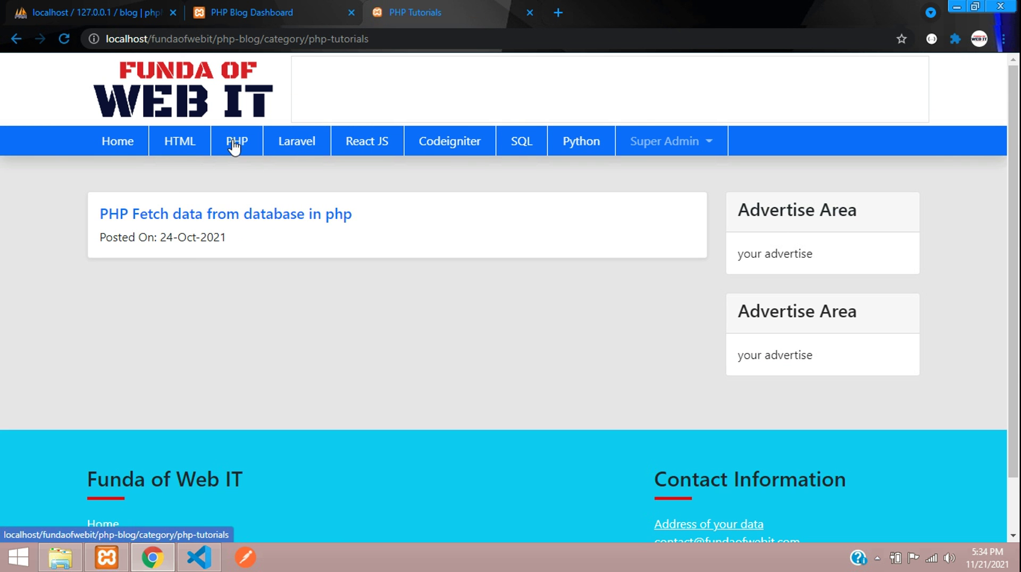
{"action": "left_click", "coordinate": [282, 12]}
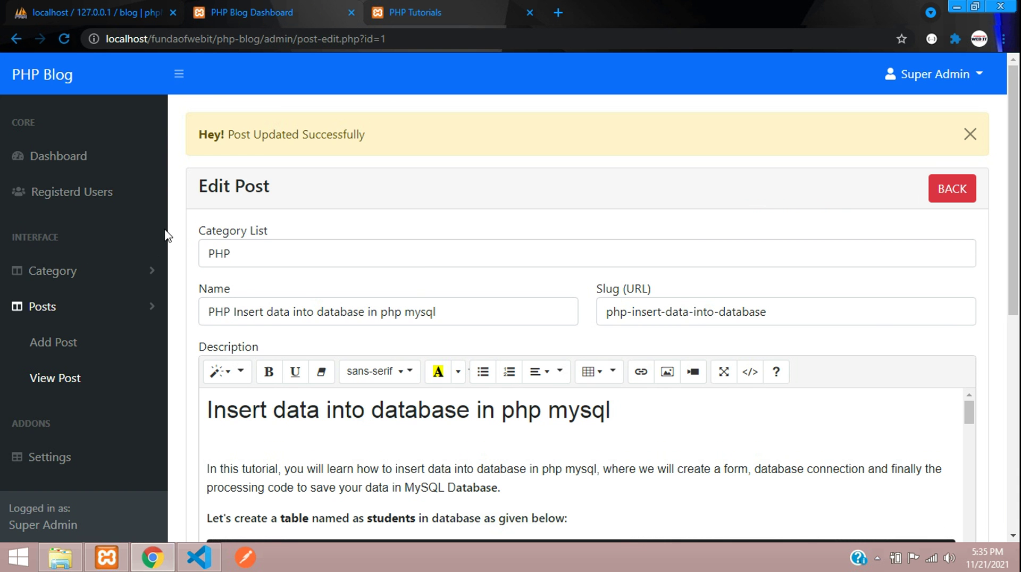
{"action": "scroll", "coordinate": [168, 236], "scroll_direction": "down", "scroll_amount": 8}
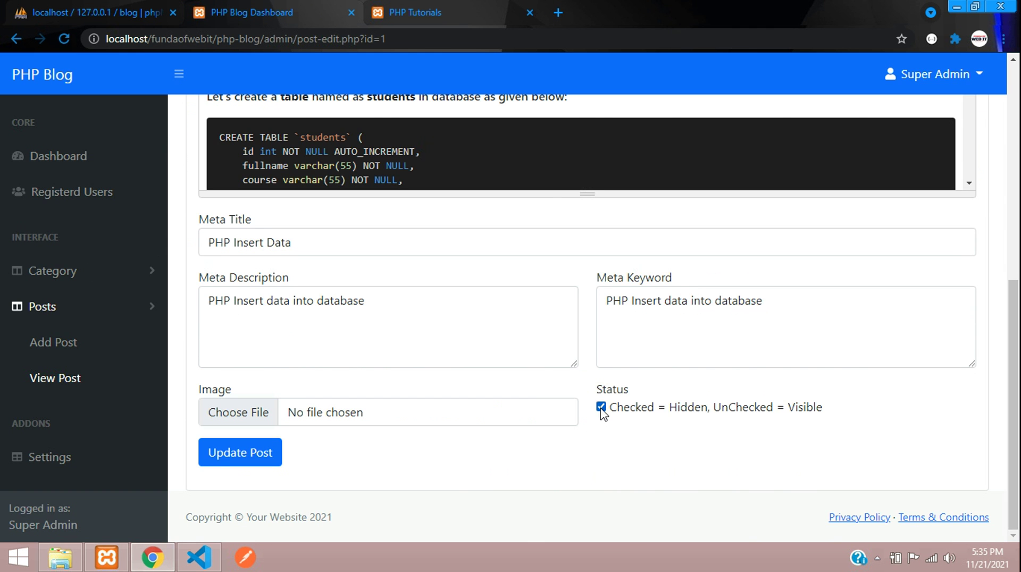
{"action": "left_click", "coordinate": [244, 452]}
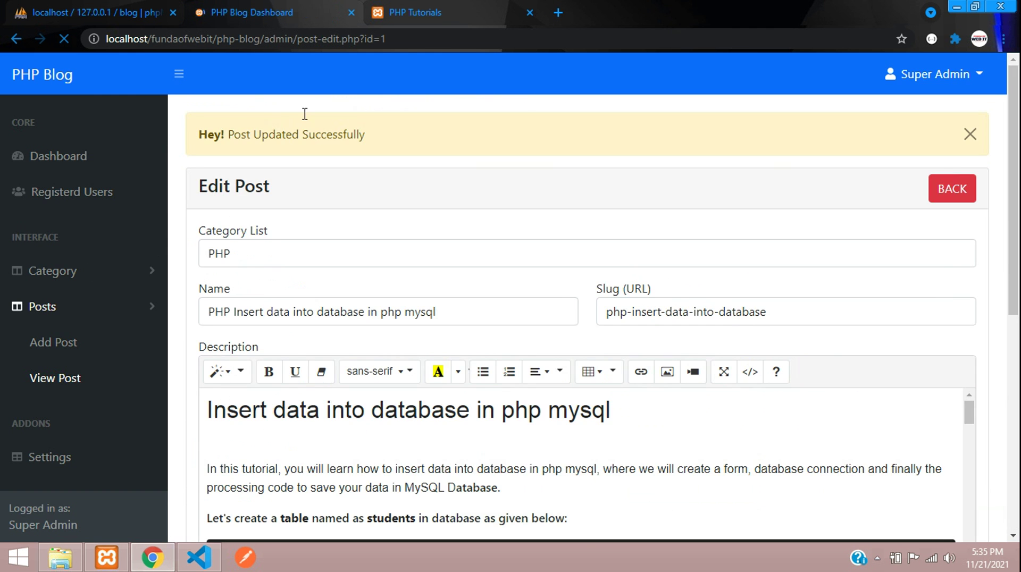
{"action": "left_click", "coordinate": [480, 7]}
{"action": "key", "text": "F5"}
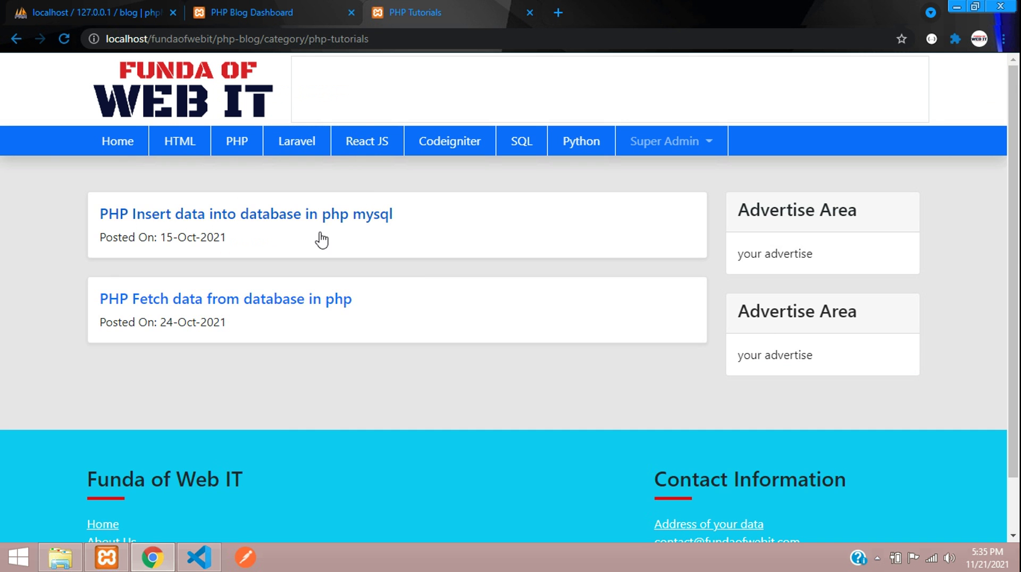